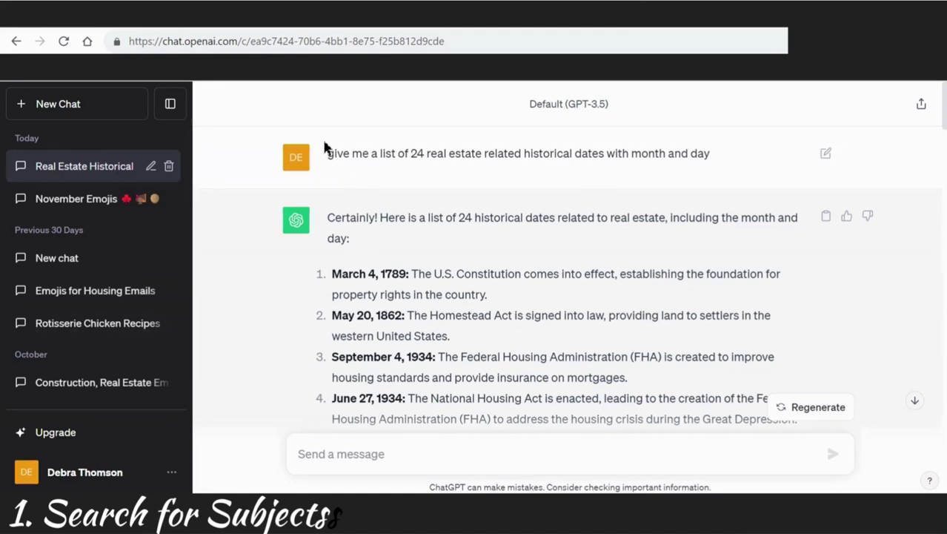
- Review the prompt asking for 24 real estate related historical dates and read through the generated list
left_click_drag(324, 153, 730, 160)
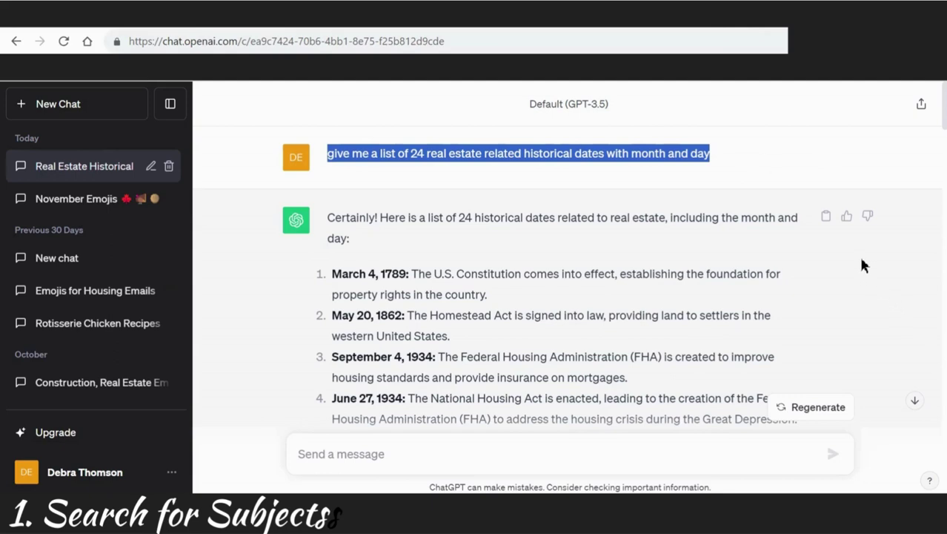
scroll(862, 264, "down", 3)
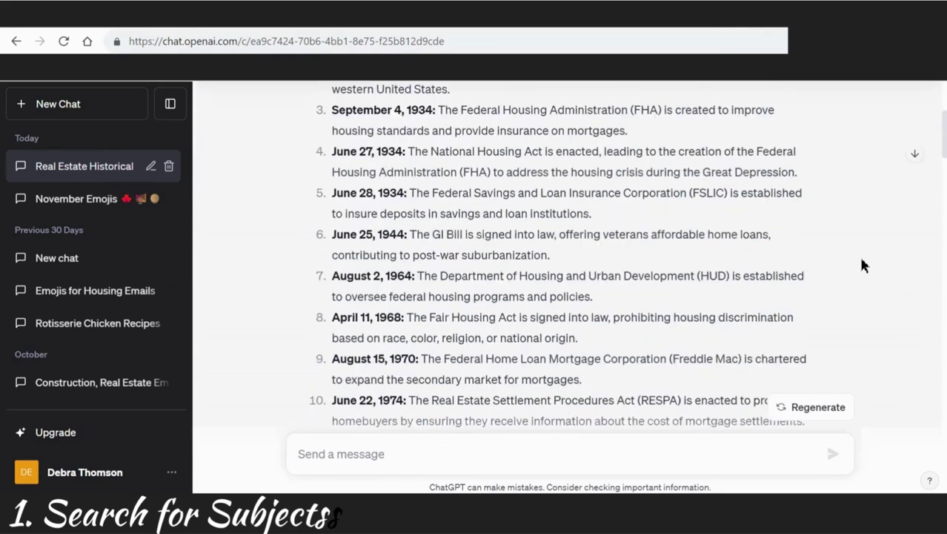
scroll(861, 265, "down", 3)
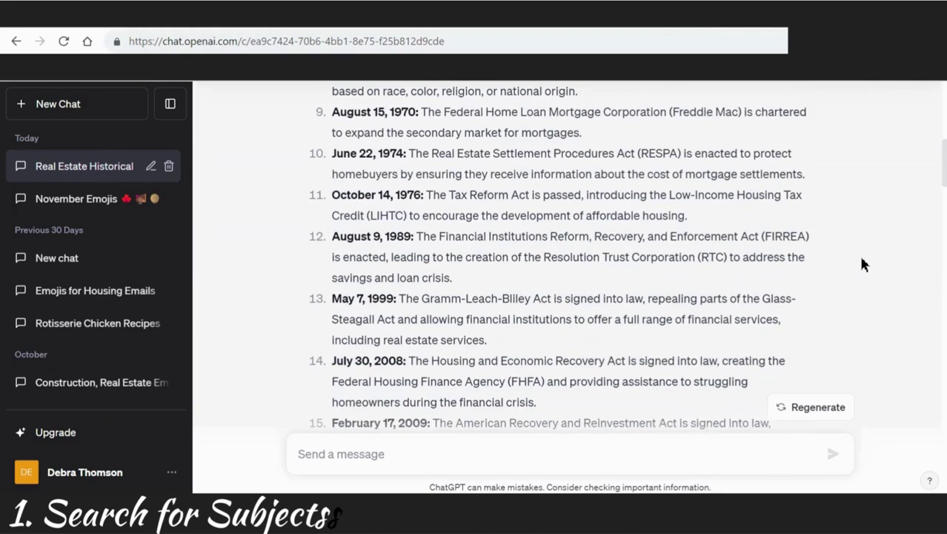
scroll(850, 253, "down", 3)
scroll(850, 253, "down", 3)
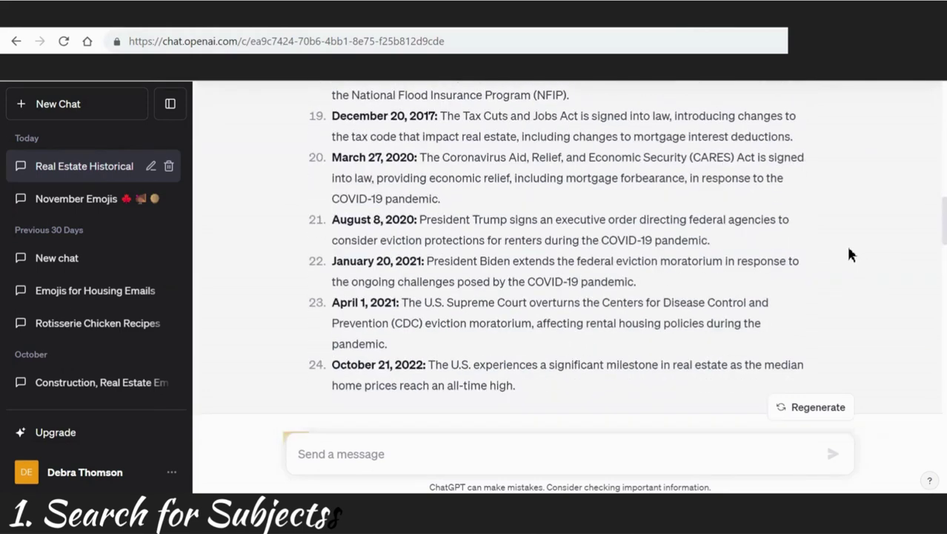
- Review the prompt for national, religious and obscure holidays in November and December, and read the lists under each category
scroll(847, 252, "down", 3)
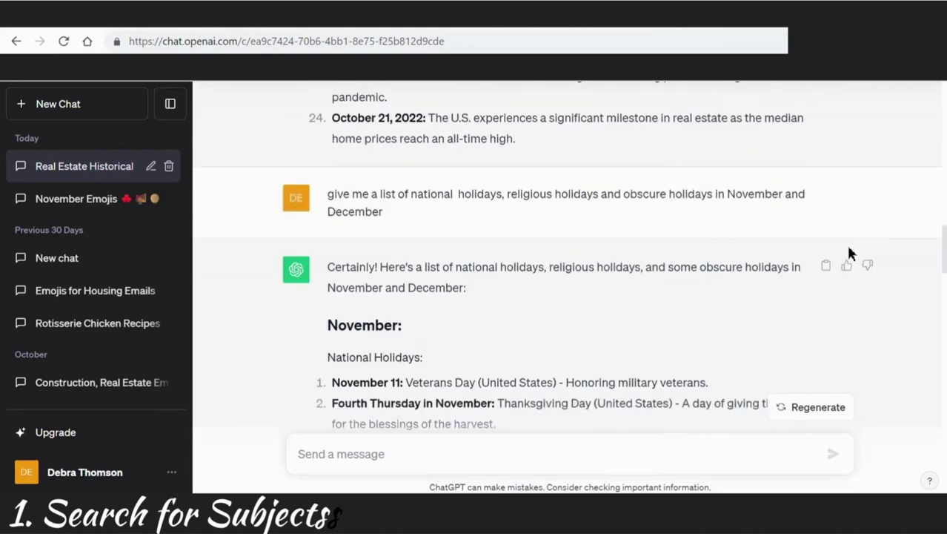
left_click_drag(327, 191, 391, 217)
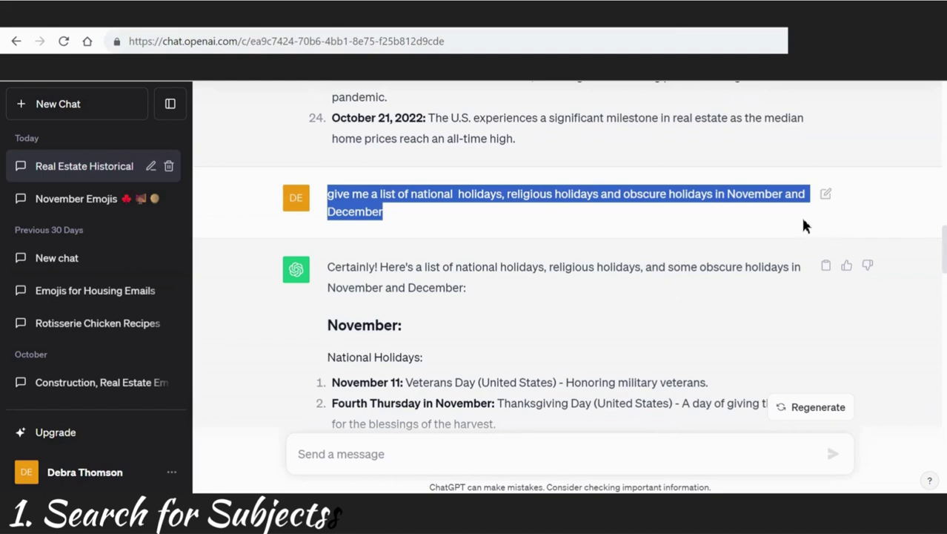
scroll(808, 207, "down", 3)
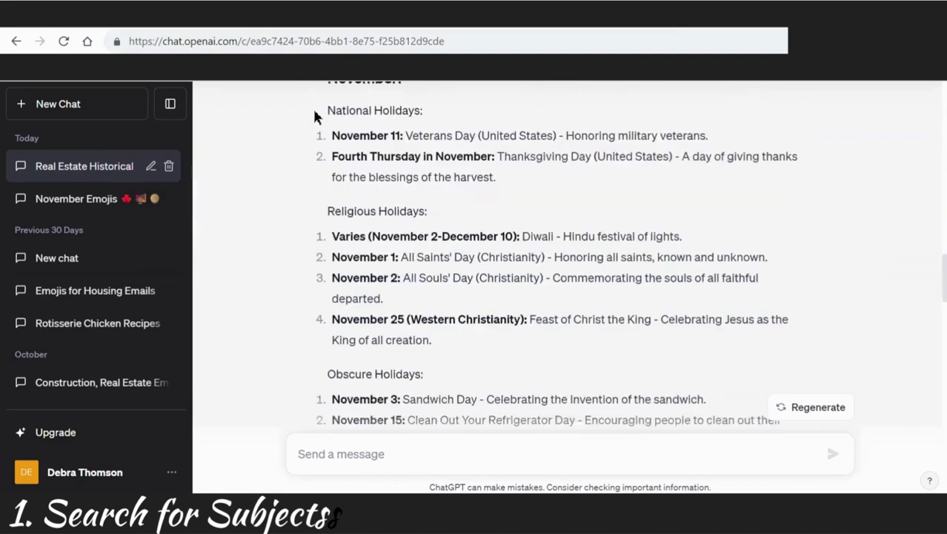
left_click_drag(327, 110, 425, 112)
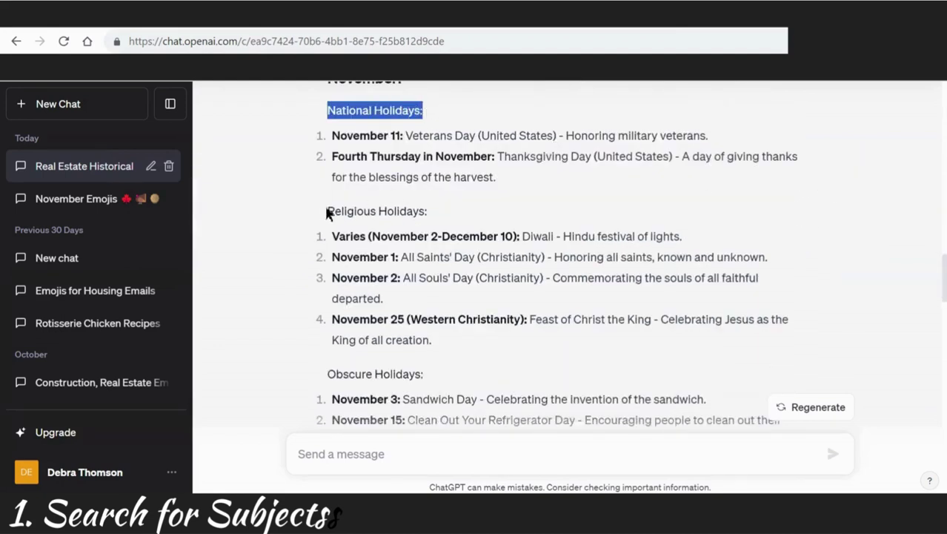
left_click_drag(327, 211, 447, 217)
left_click_drag(328, 373, 470, 379)
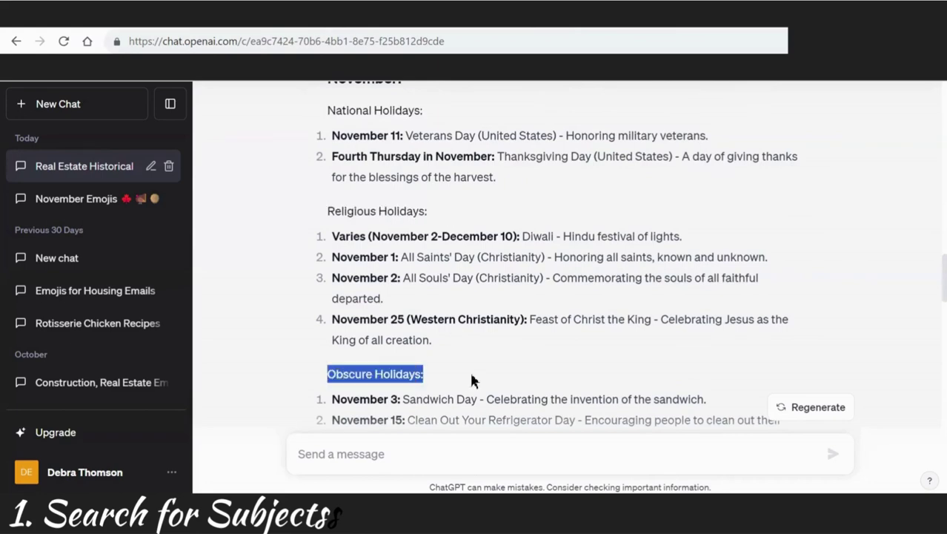
scroll(839, 198, "down", 3)
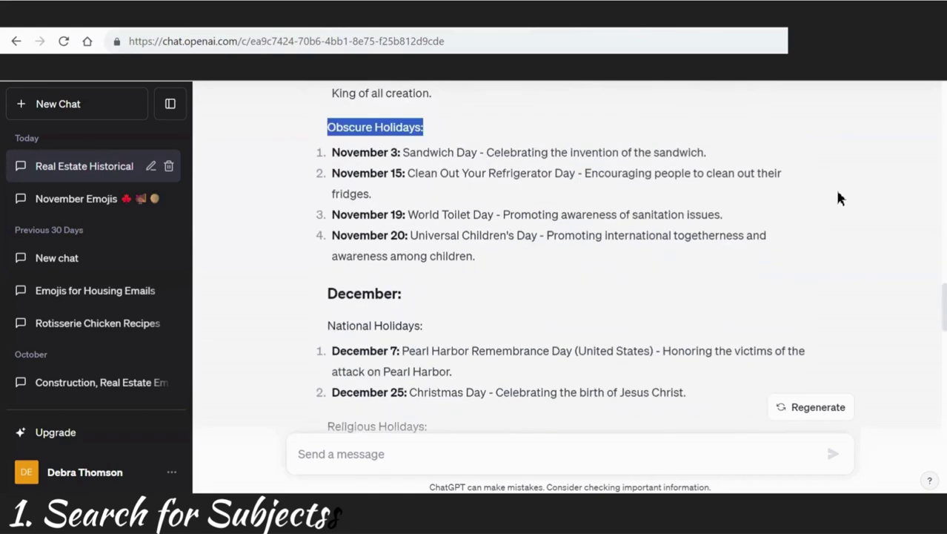
scroll(840, 198, "down", 3)
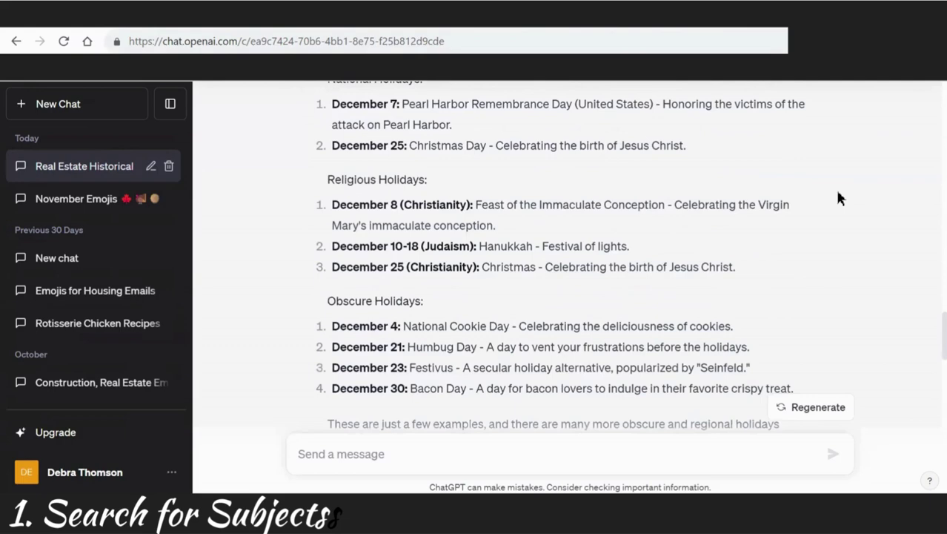
- Review the prompt for 15 December social media posts for a real estate Facebook page and read the suggested ideas
scroll(840, 197, "down", 3)
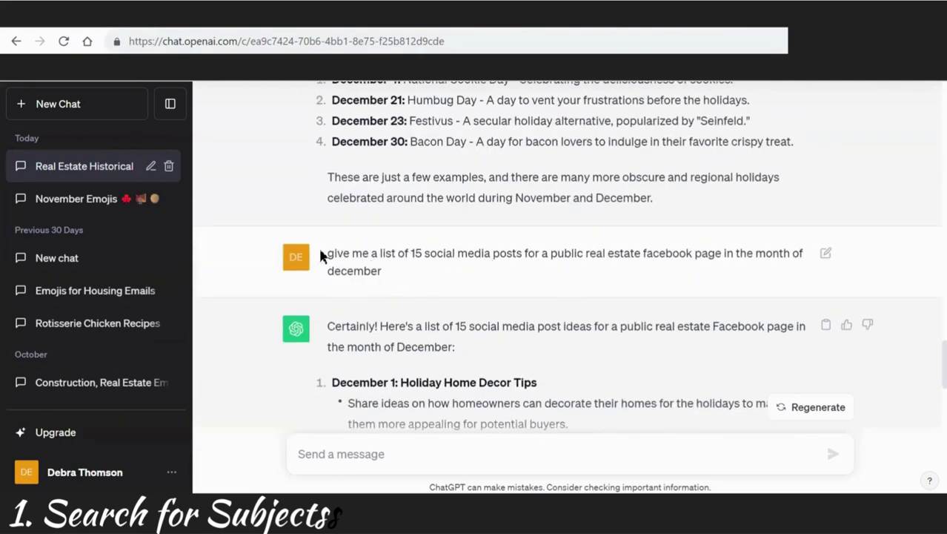
left_click_drag(327, 252, 384, 273)
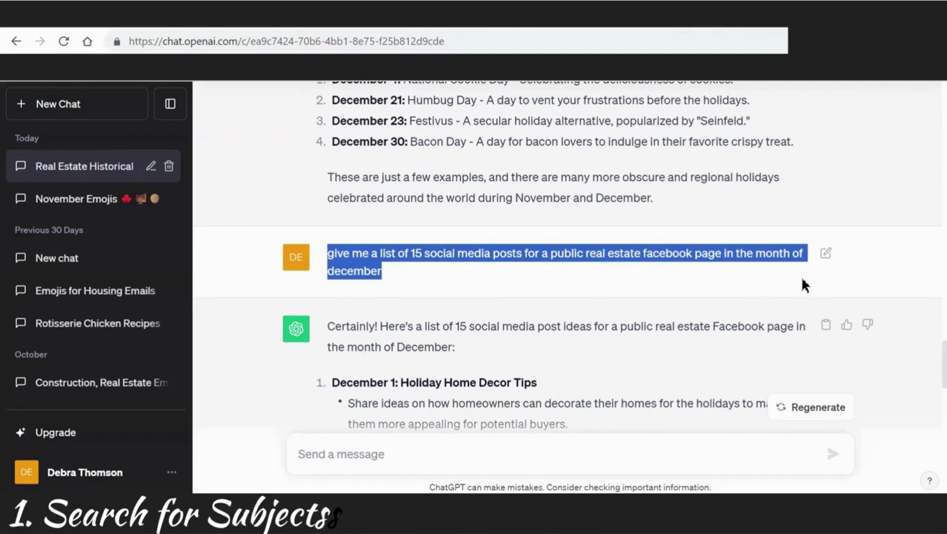
scroll(760, 274, "down", 3)
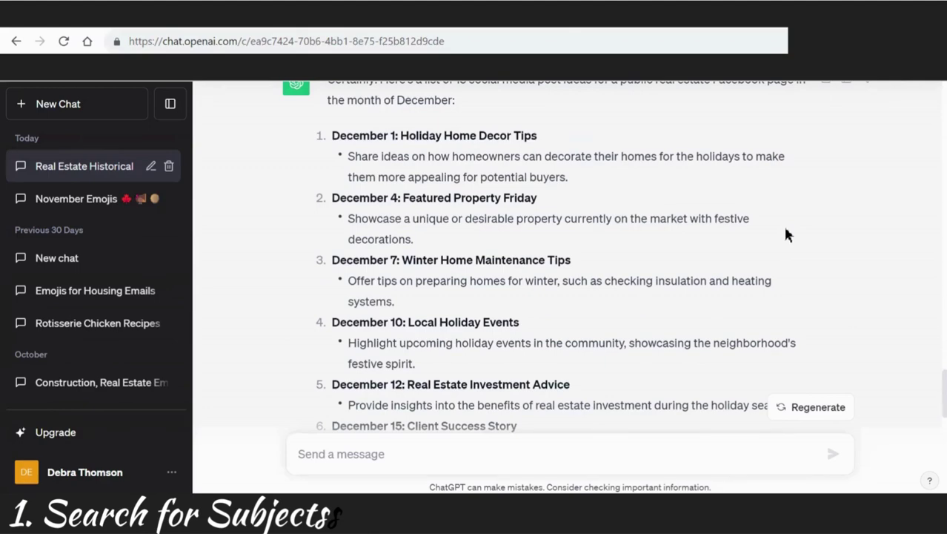
scroll(787, 234, "down", 3)
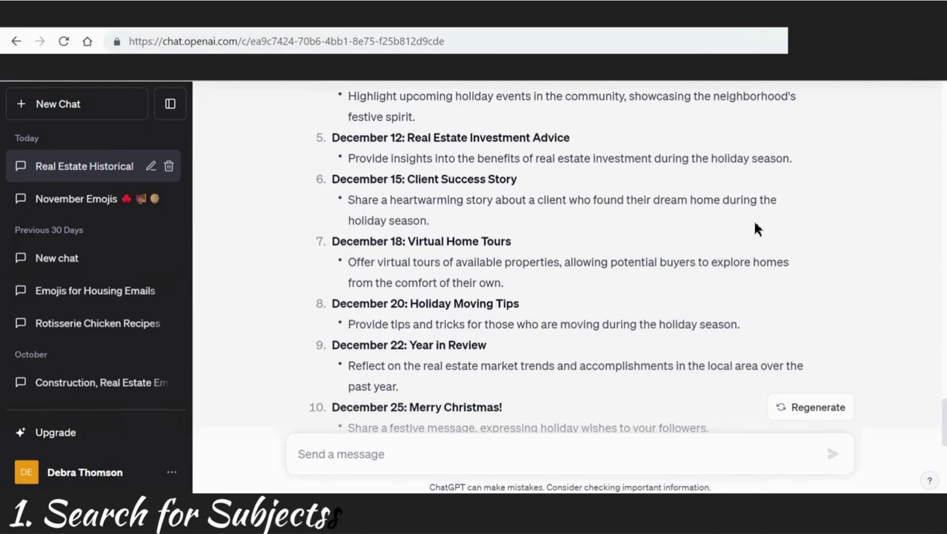
scroll(756, 229, "down", 7)
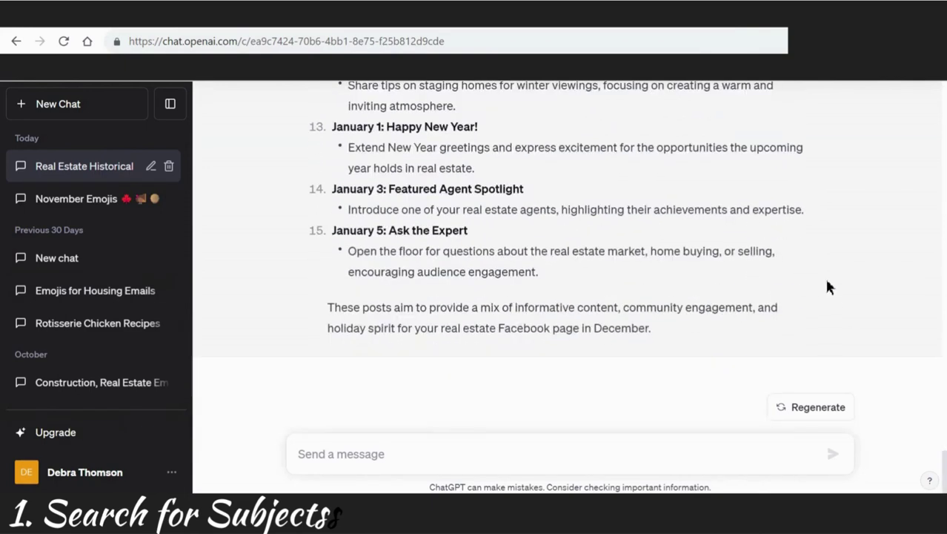
scroll(828, 288, "up", 3)
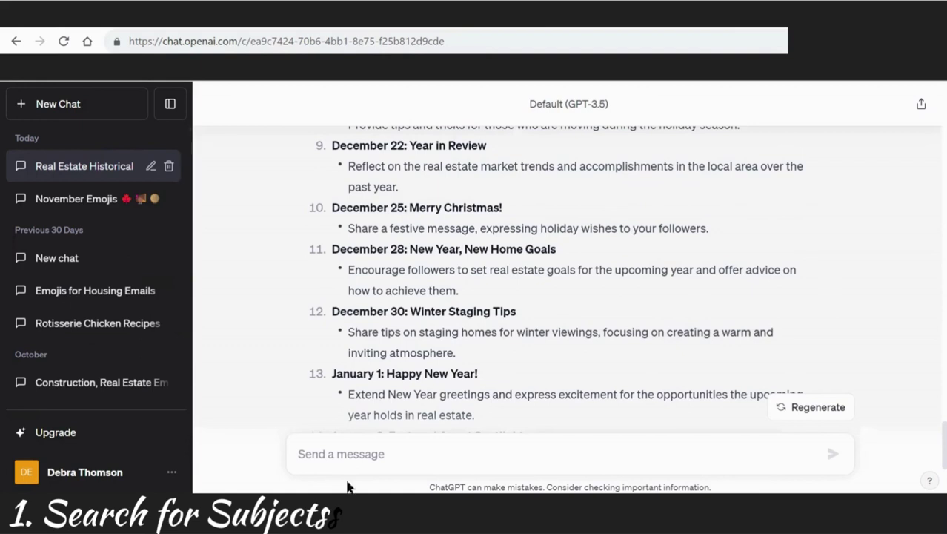
- Send the chat a new prompt reading "social media ideas for december"
left_click(326, 455)
type("s")
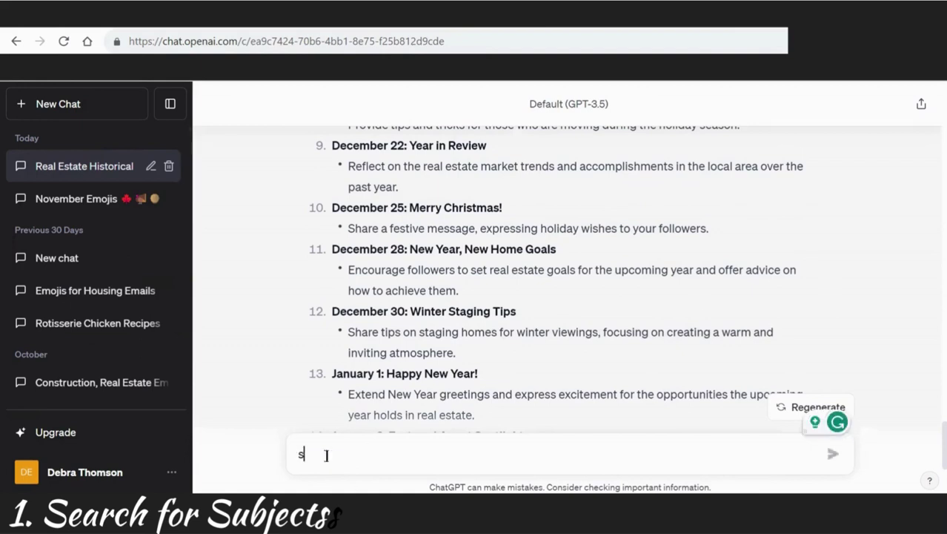
type("ocial media ideas for ")
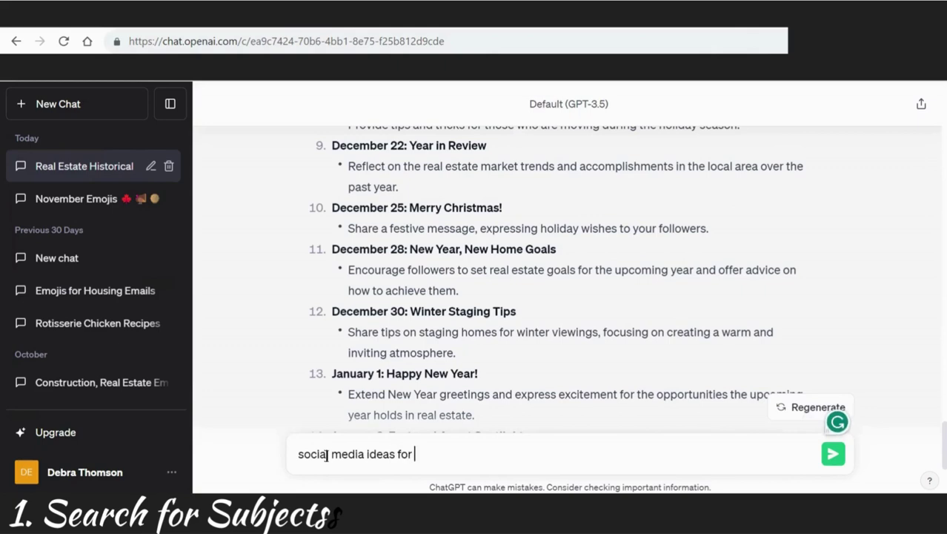
type("december")
key("Return")
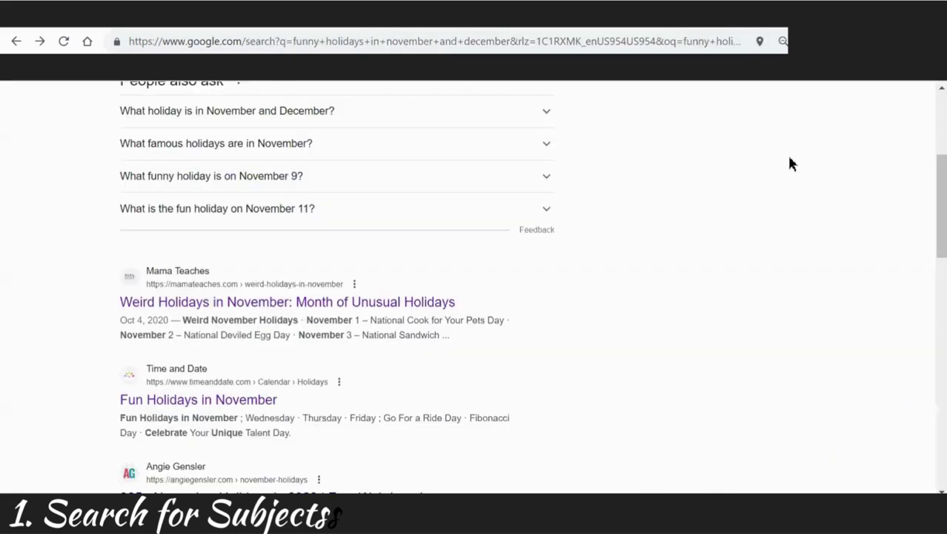
- Switch to Google and review the search results for "funny holidays in november and december"
scroll(791, 163, "up", 4)
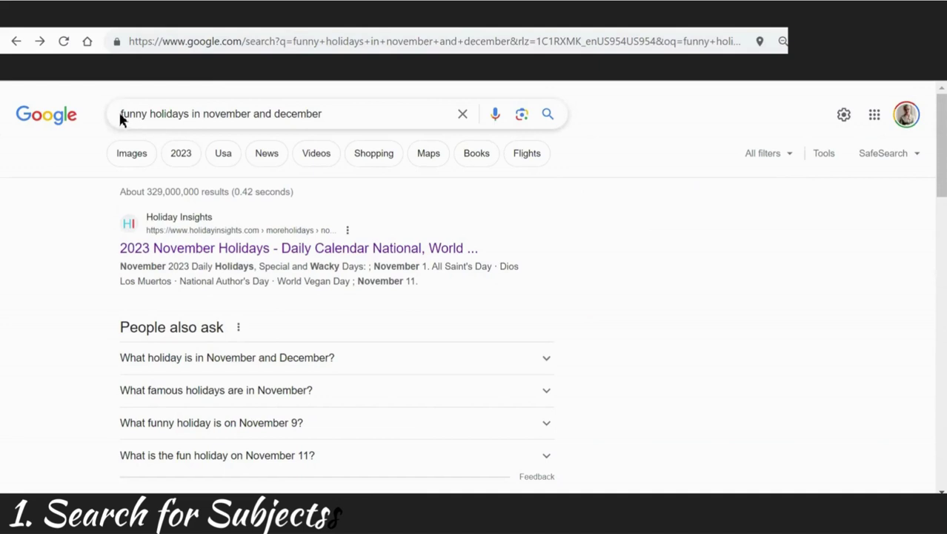
left_click(318, 114)
left_click_drag(322, 113, 109, 116)
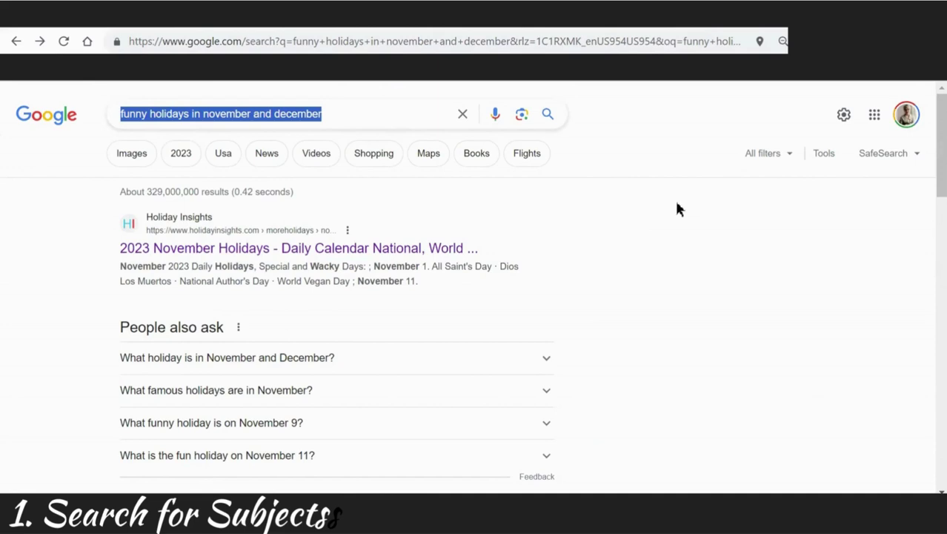
scroll(676, 203, "down", 6)
scroll(678, 204, "up", 3)
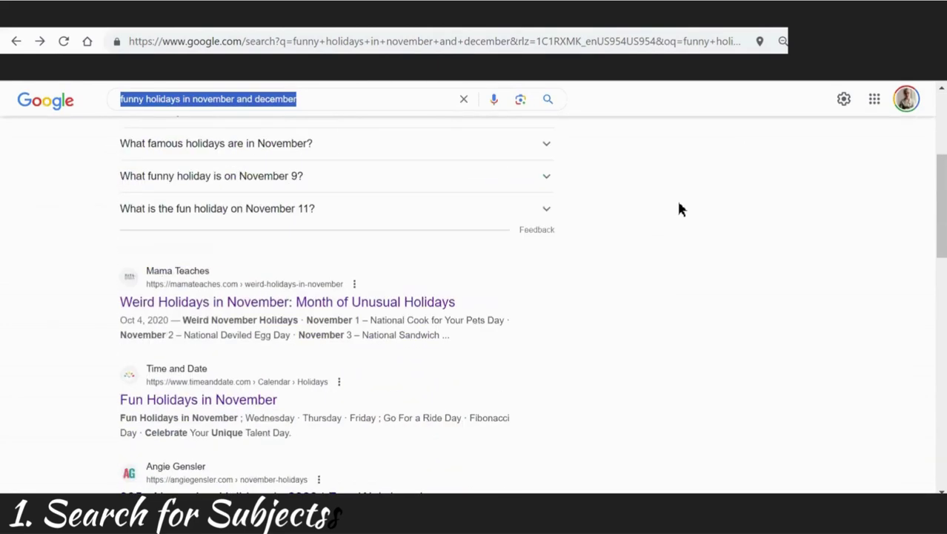
- Open the Time and Date result "Fun Holidays in November" and look through its list of holidays
left_click(186, 401)
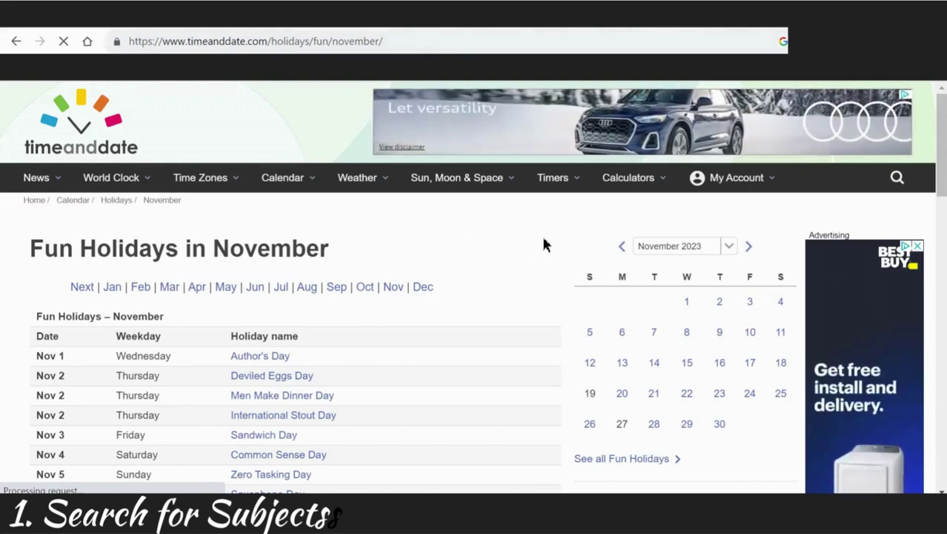
scroll(545, 245, "down", 6)
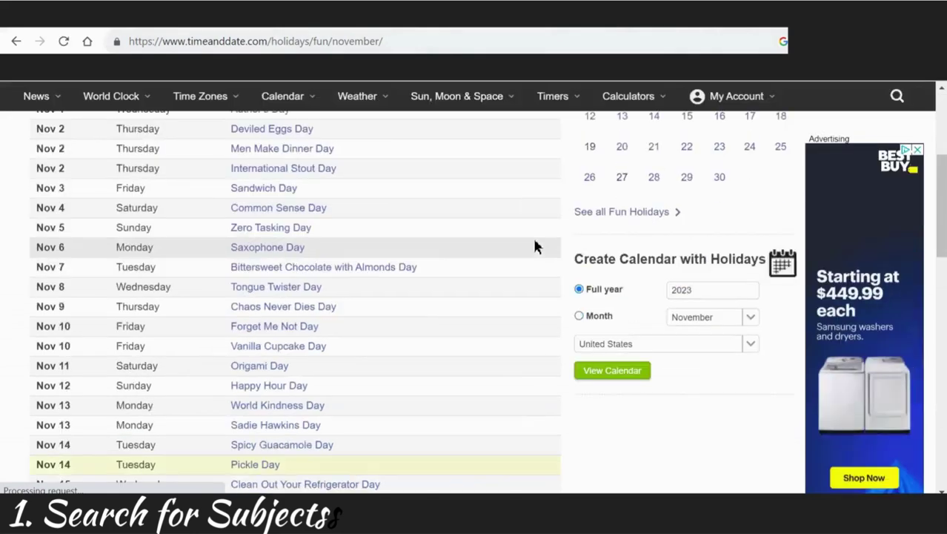
scroll(593, 276, "down", 3)
scroll(563, 294, "up", 9)
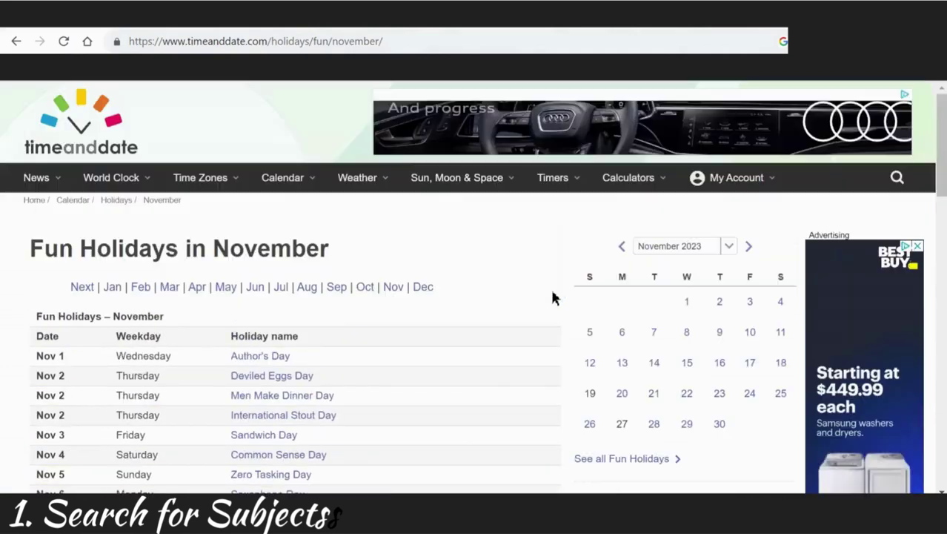
- Switch the fun holidays page to December and look through that month's list
left_click(421, 289)
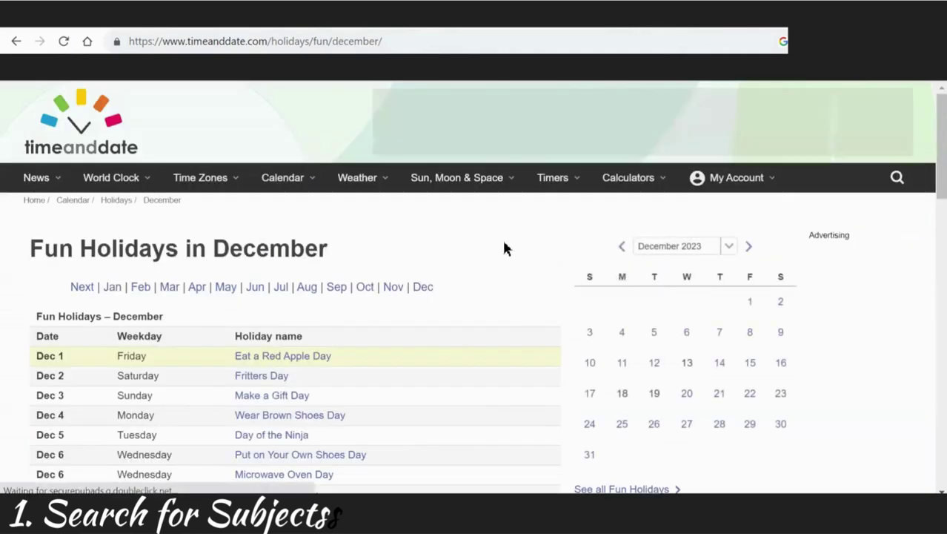
scroll(502, 248, "down", 7)
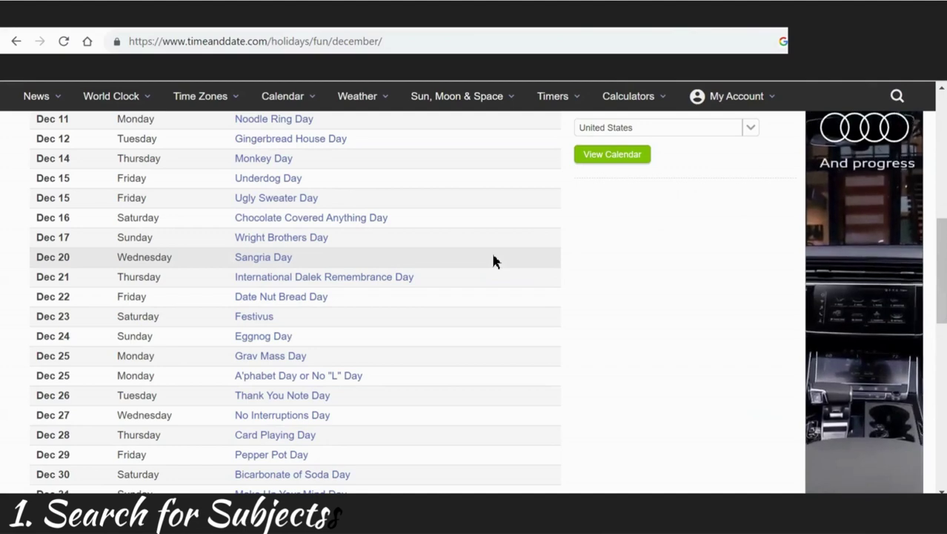
scroll(495, 257, "up", 2)
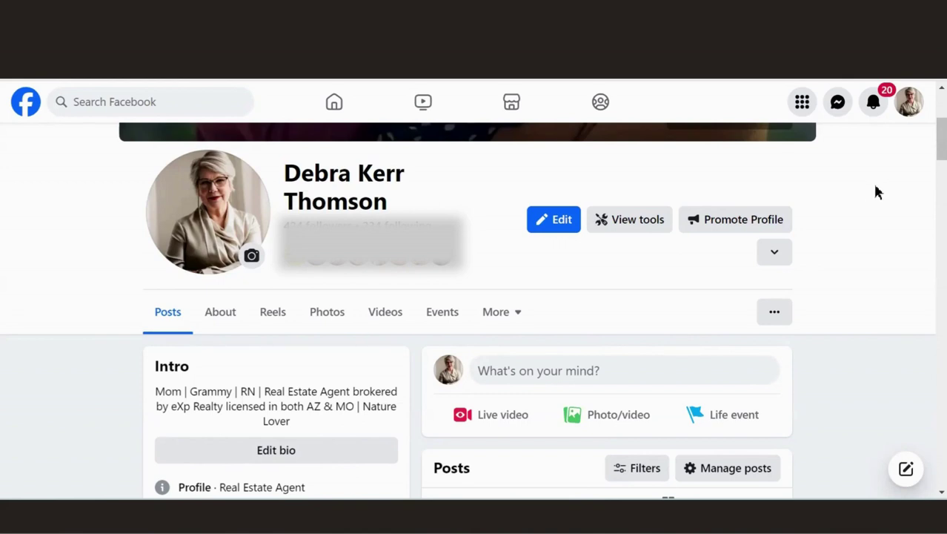
- Switch from the personal Facebook profile to the real estate business page and look over the page
left_click(908, 106)
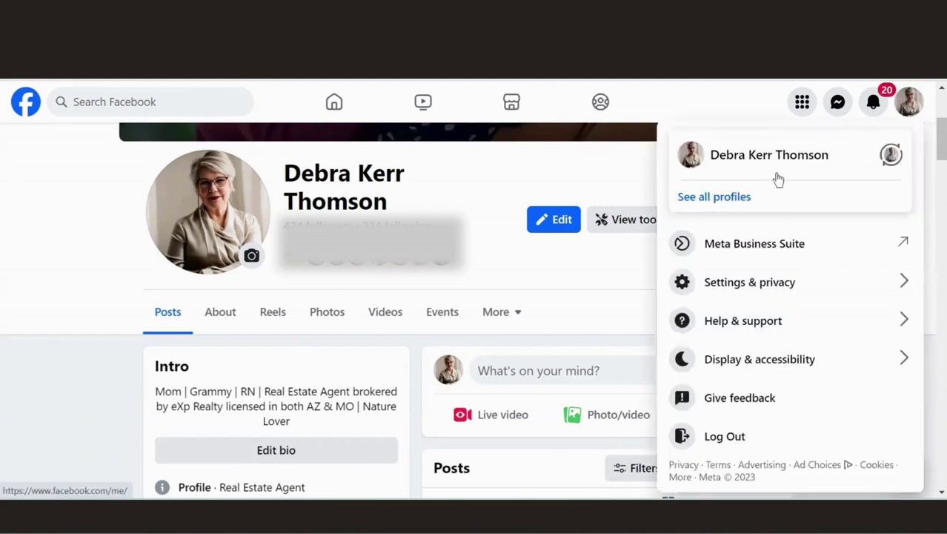
left_click(709, 199)
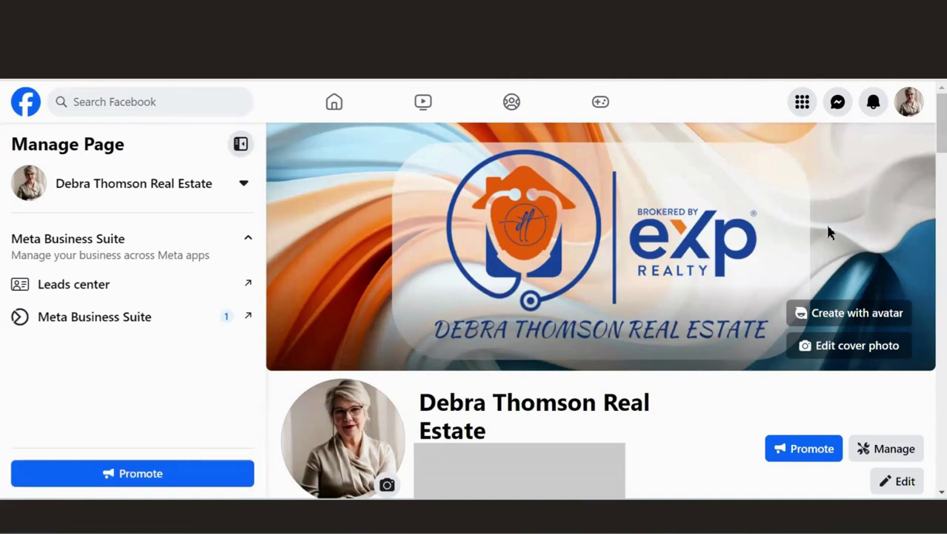
scroll(747, 245, "down", 3)
scroll(741, 246, "down", 3)
scroll(742, 245, "up", 6)
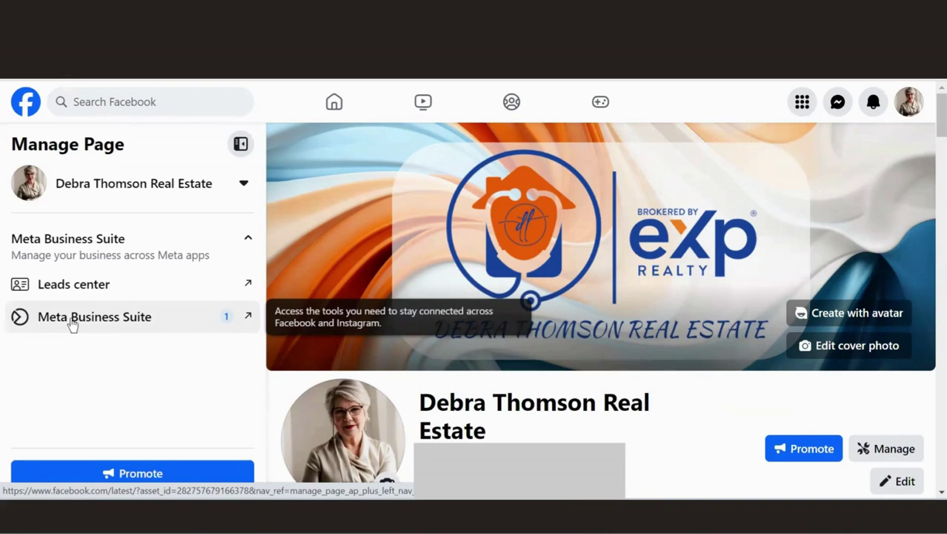
- Open Meta Business Suite for the real estate page and look over its home overview
left_click(76, 323)
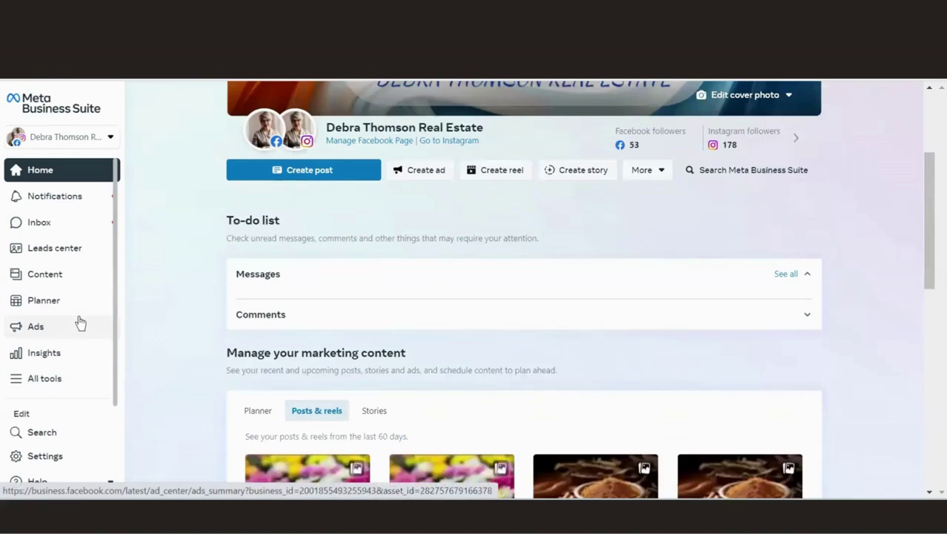
left_click_drag(924, 256, 927, 156)
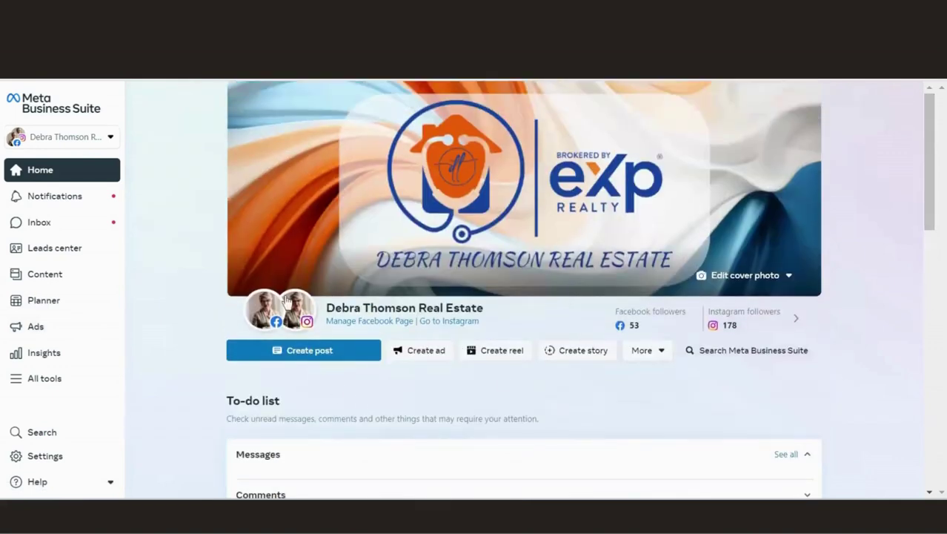
mouse_move(304, 326)
scroll(165, 338, "down", 3)
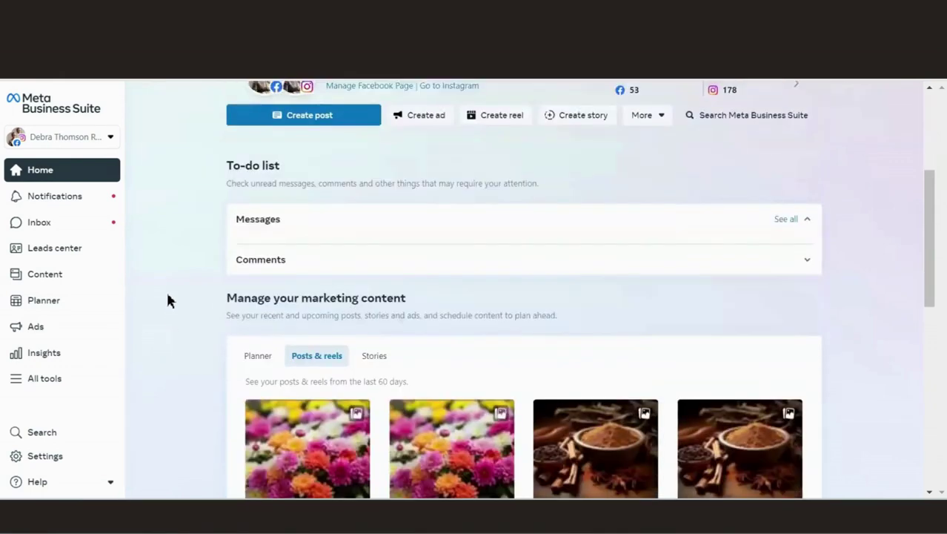
- Look over the rest of the home overview and open the Planner from the full list of tools
scroll(178, 298, "down", 3)
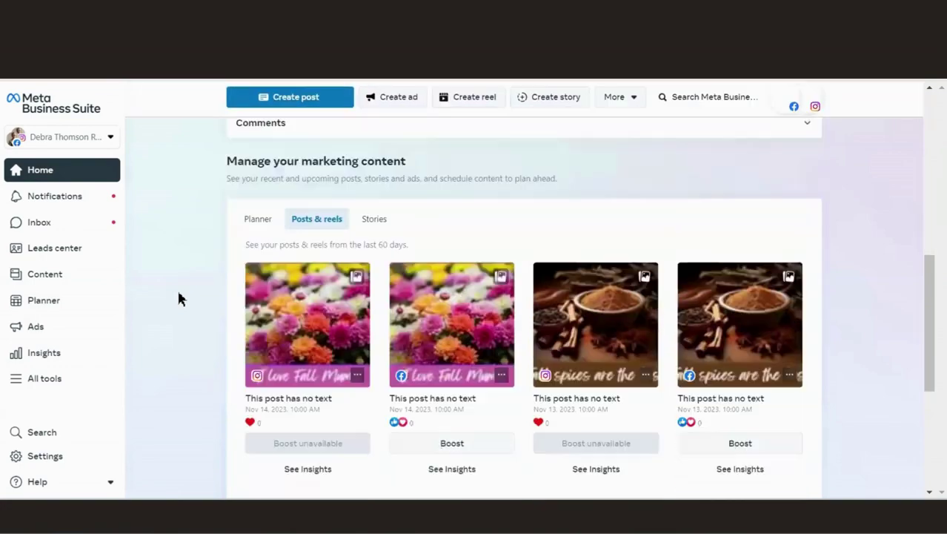
scroll(178, 298, "up", 2)
scroll(178, 298, "up", 5)
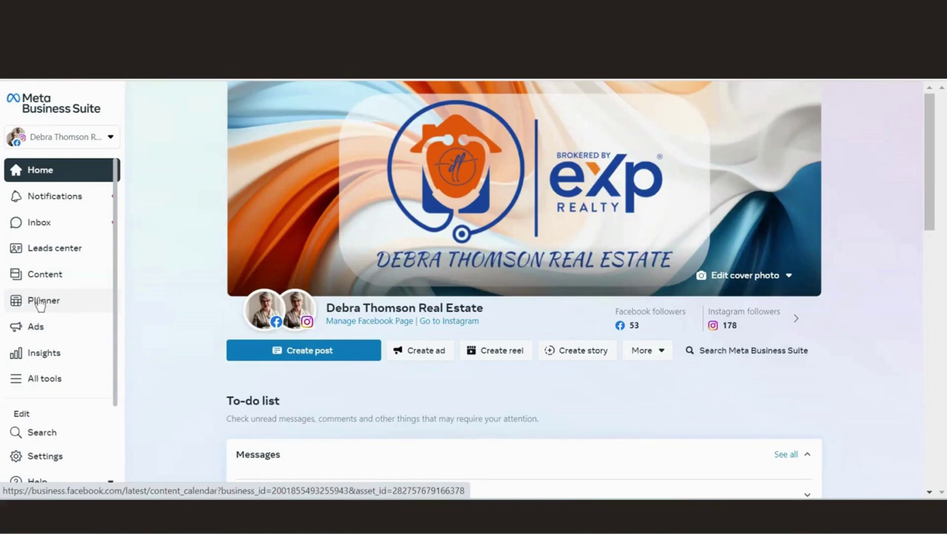
left_click(21, 380)
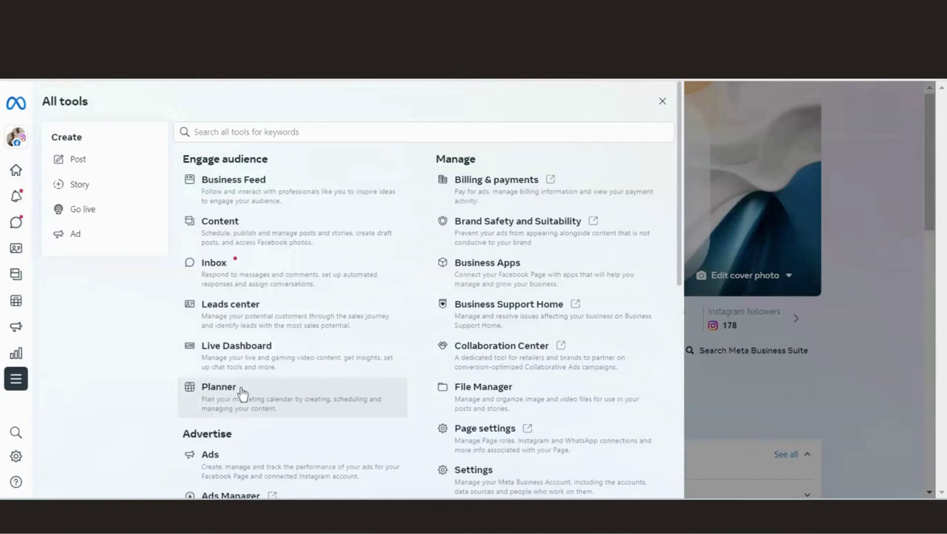
left_click(240, 391)
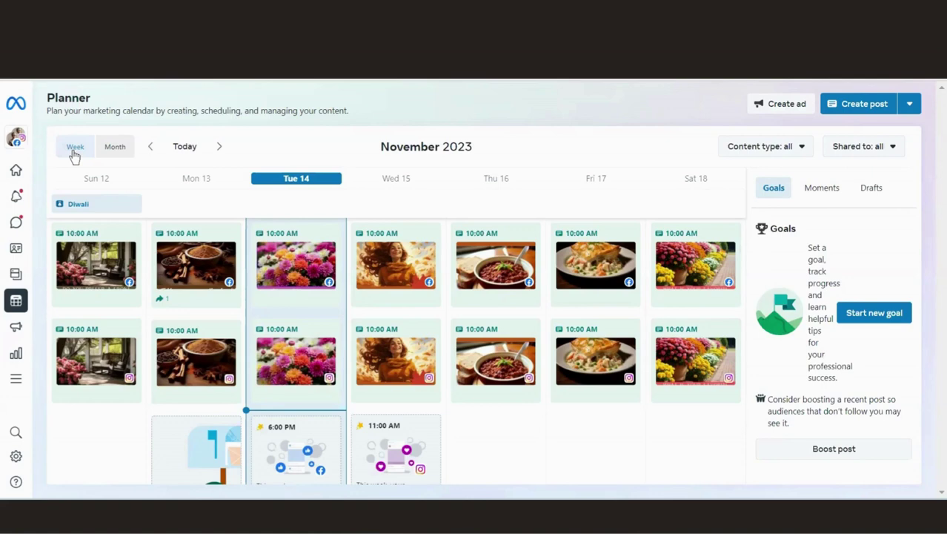
- Compare the Planner's month and week views and look through the current week's posts and suggested posting times
left_click(116, 148)
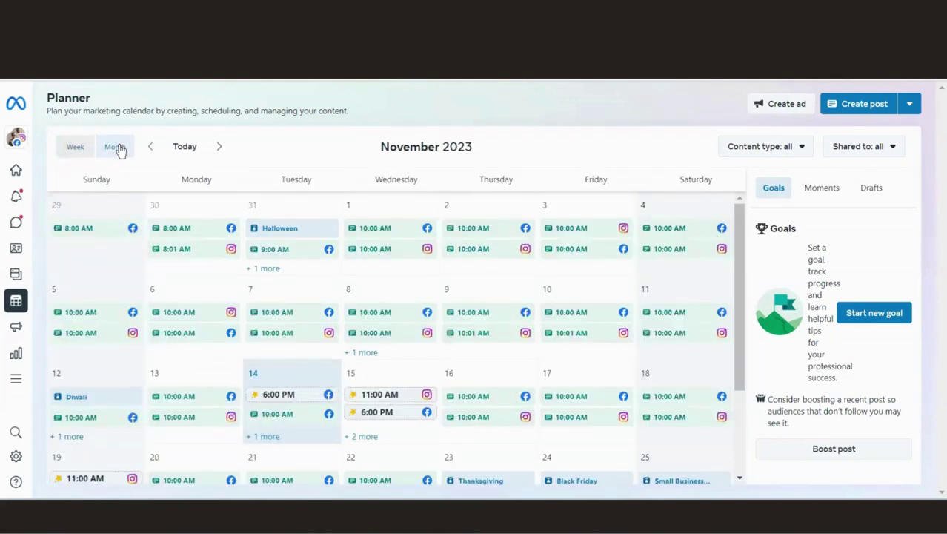
left_click(77, 149)
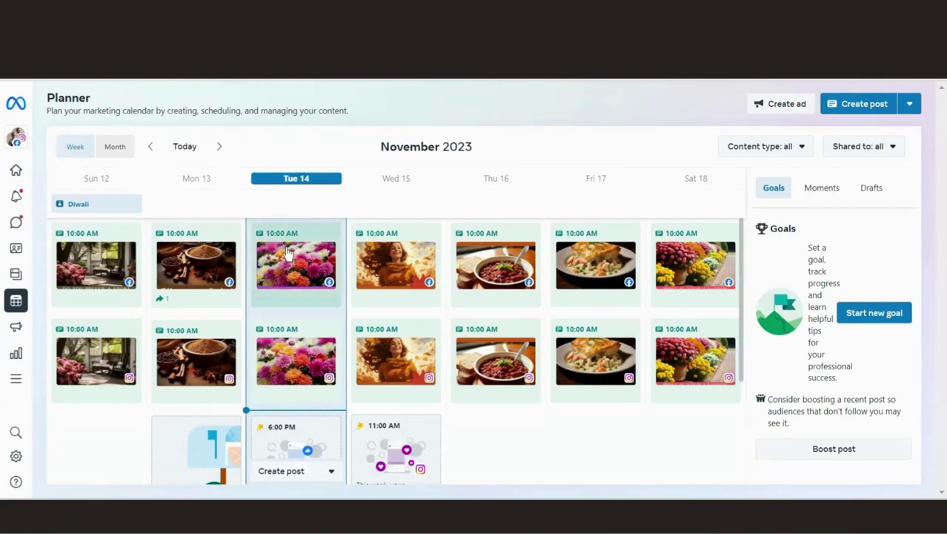
mouse_move(289, 253)
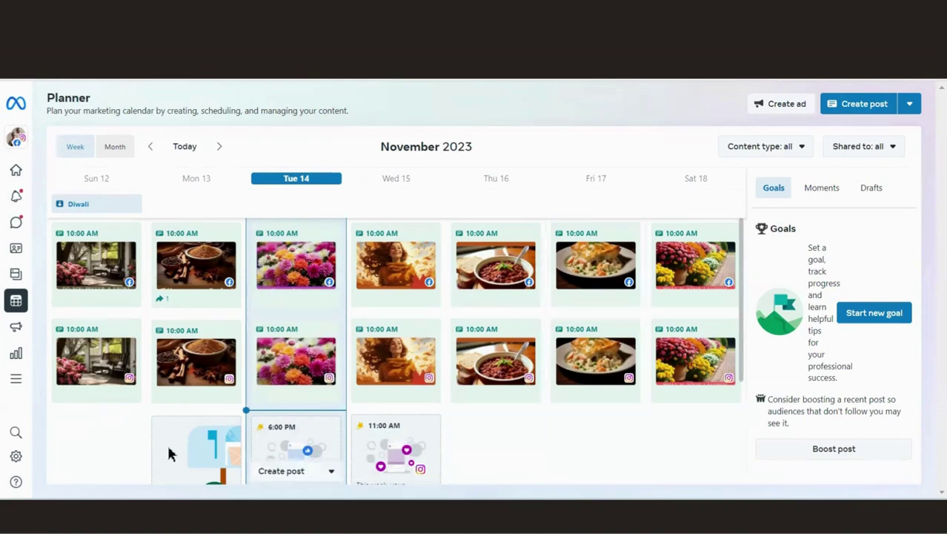
scroll(85, 436, "down", 3)
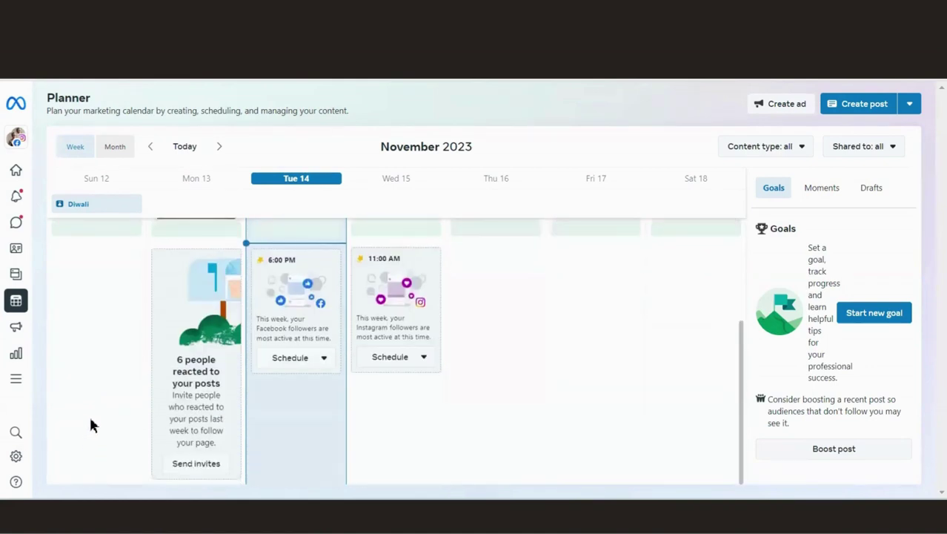
scroll(89, 415, "up", 3)
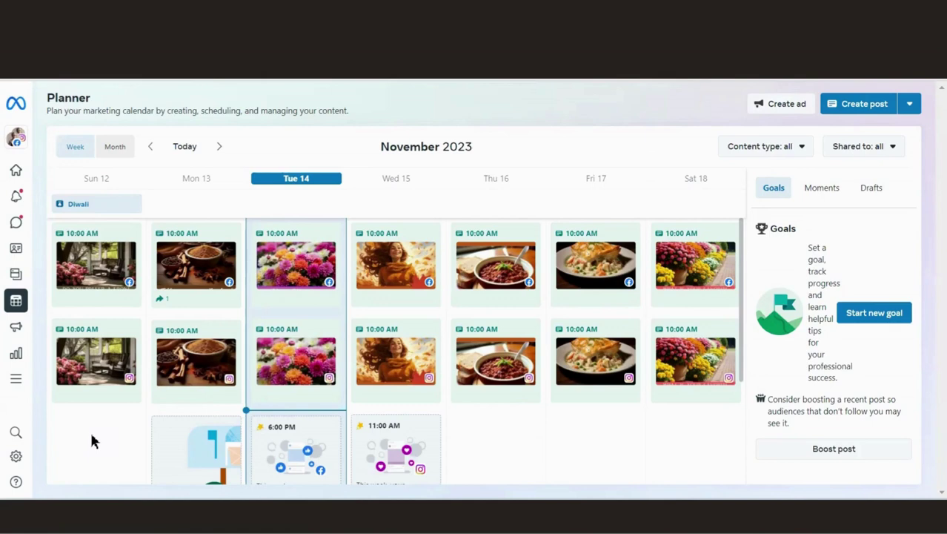
- Look through the posts of earlier weeks back to October 22–28 and return to the week of November 12–18
left_click(151, 147)
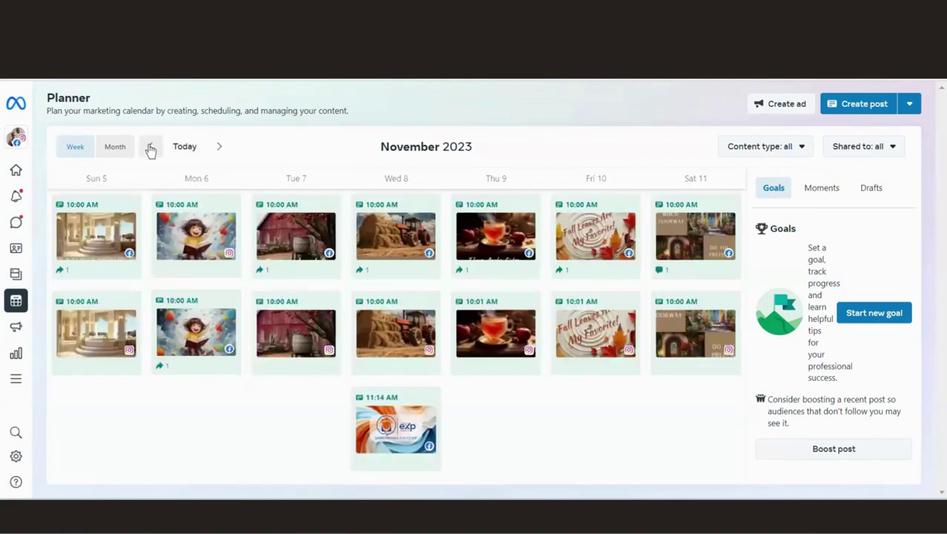
left_click(151, 146)
left_click(151, 146)
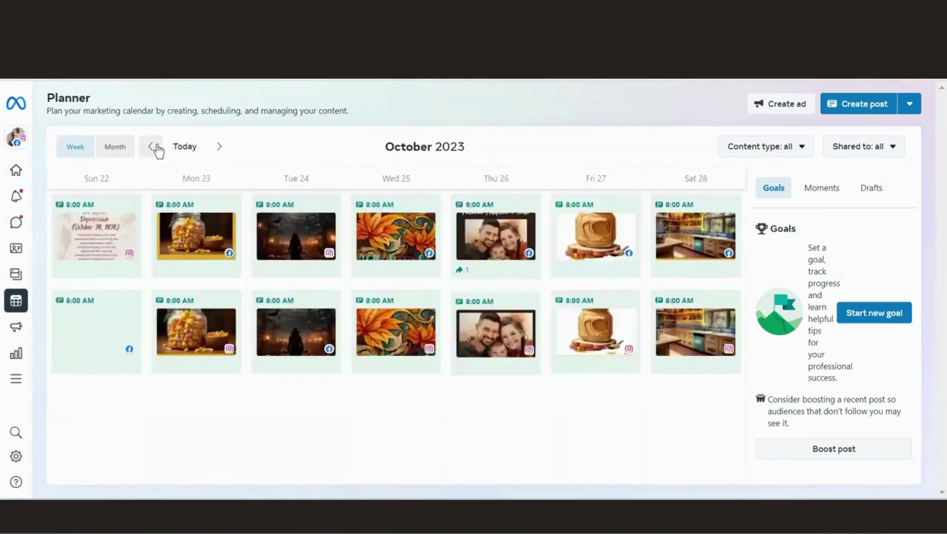
left_click(220, 147)
left_click(220, 147)
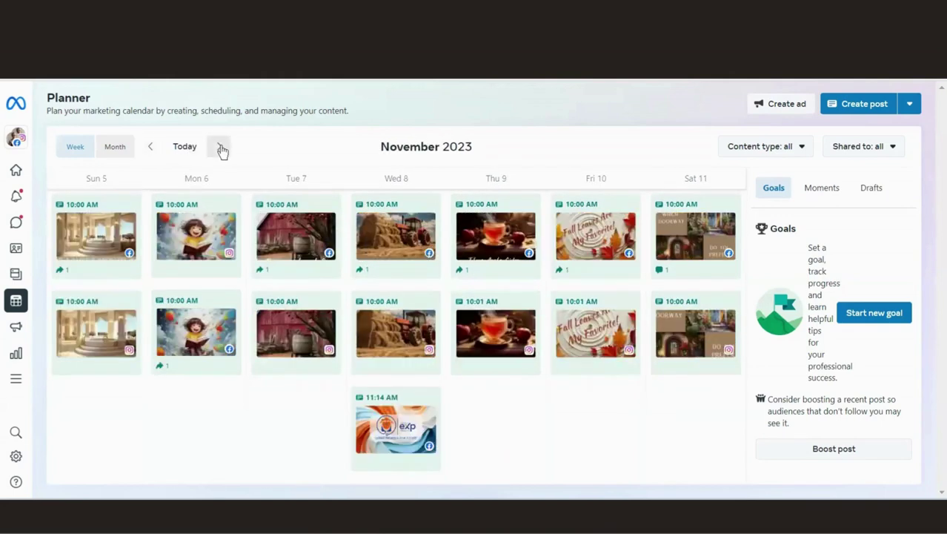
left_click(220, 148)
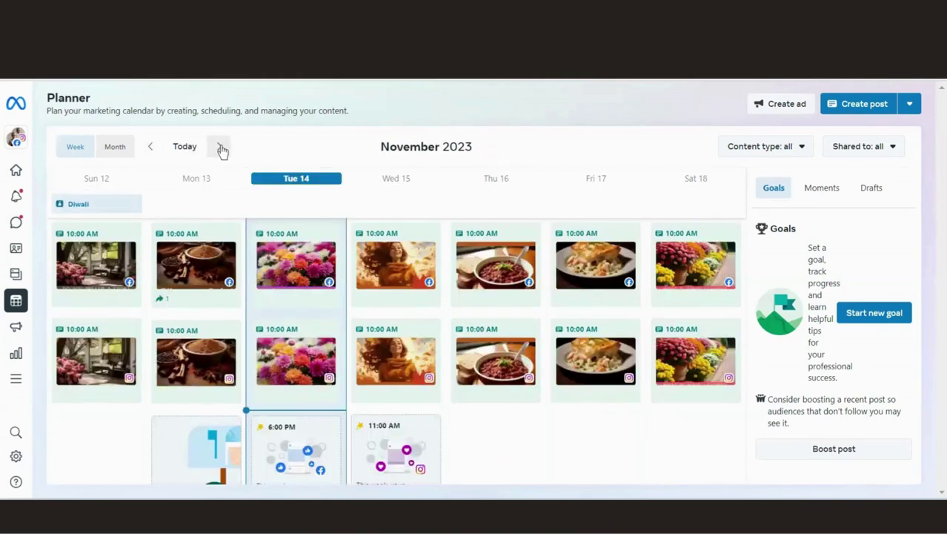
- Examine the scheduled posts for November 19–25, check the following week, and return to the Thanksgiving week
left_click(221, 148)
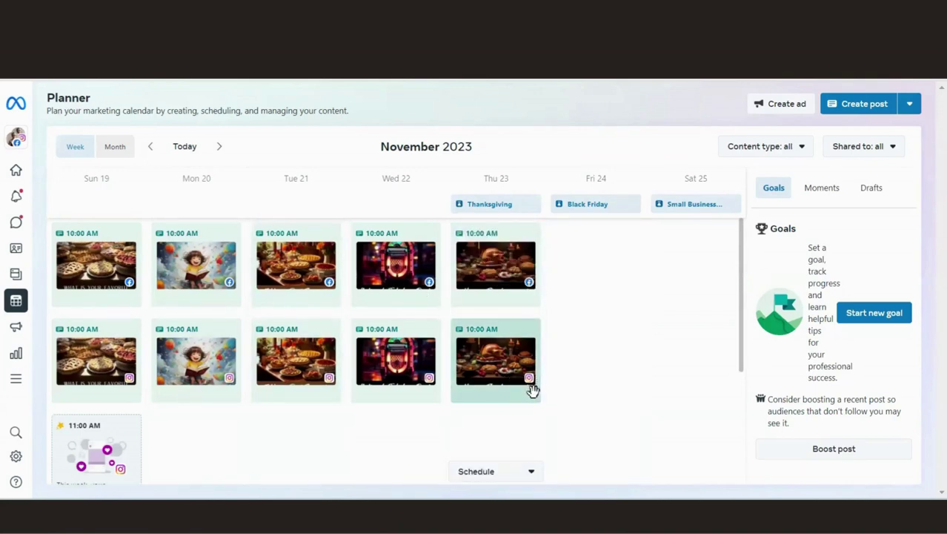
mouse_move(533, 391)
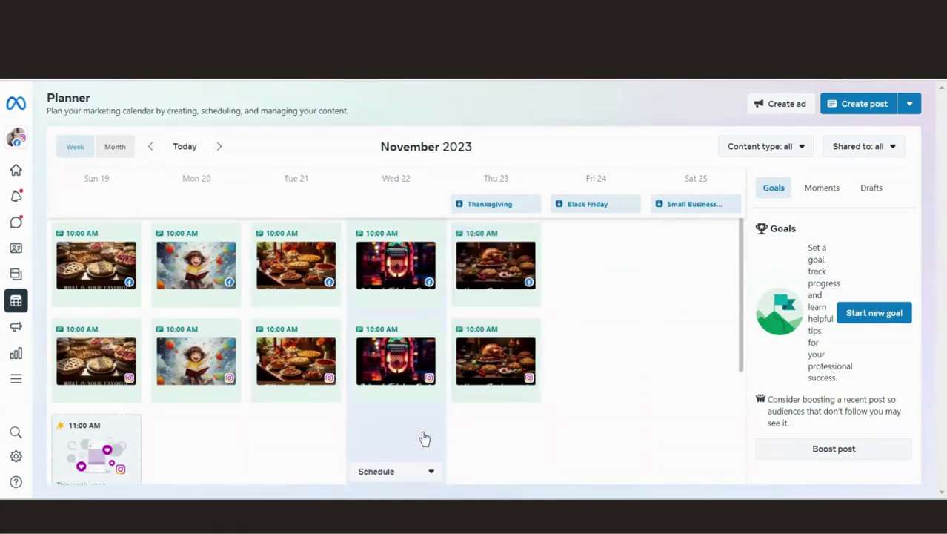
left_click(219, 147)
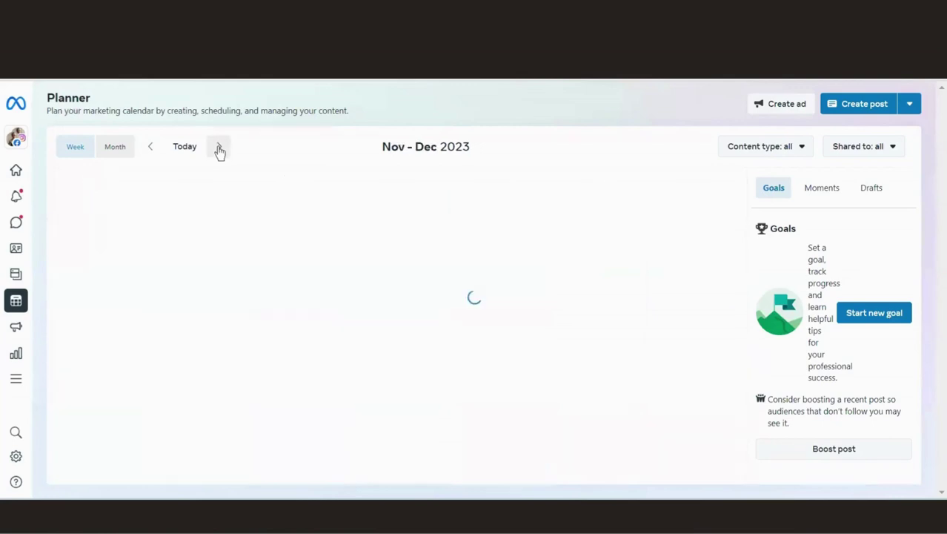
left_click(151, 148)
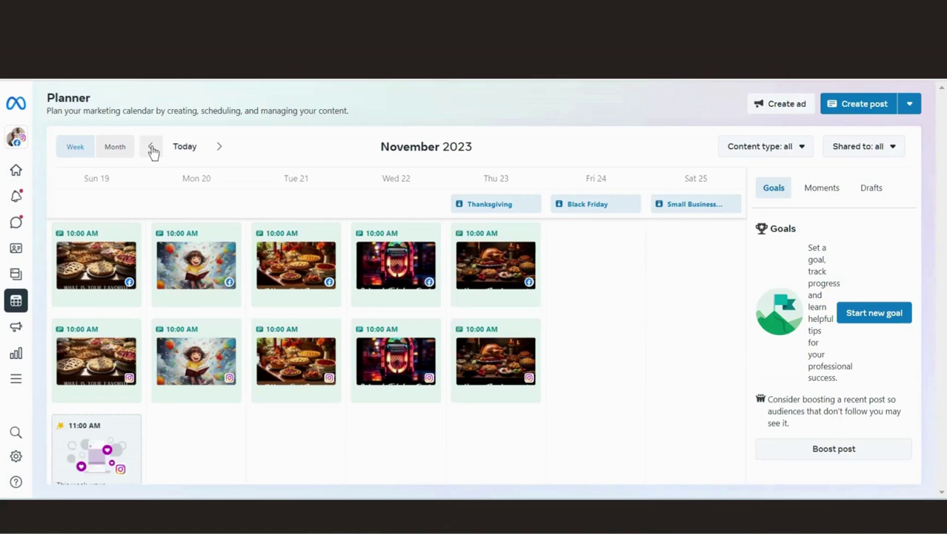
- Start a scheduled post on Friday, November 24, 2023 and set its publishing time to 9:00 AM
mouse_move(581, 253)
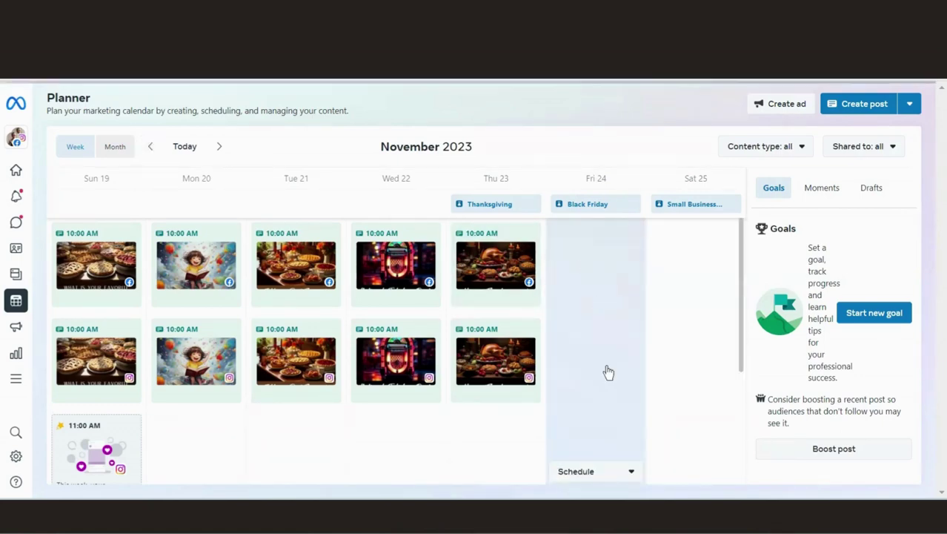
left_click(629, 473)
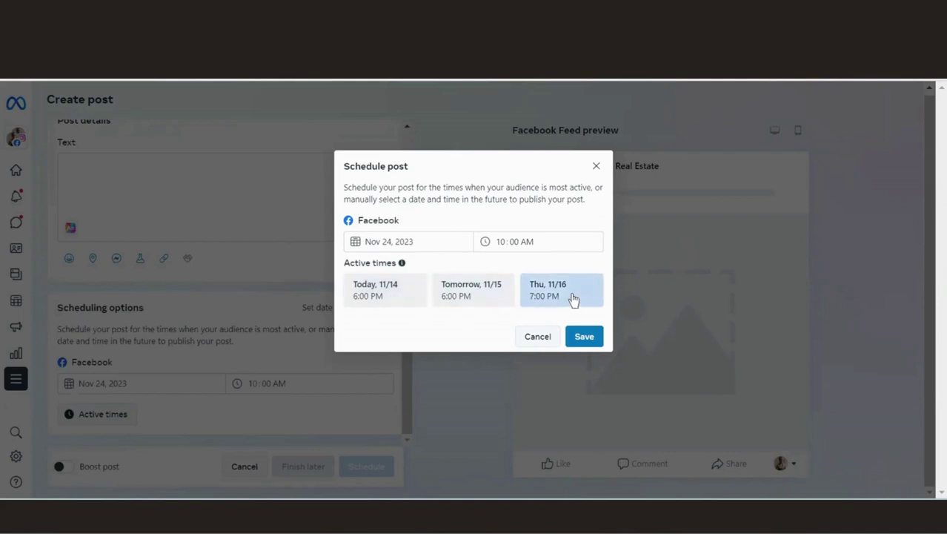
left_click(501, 241)
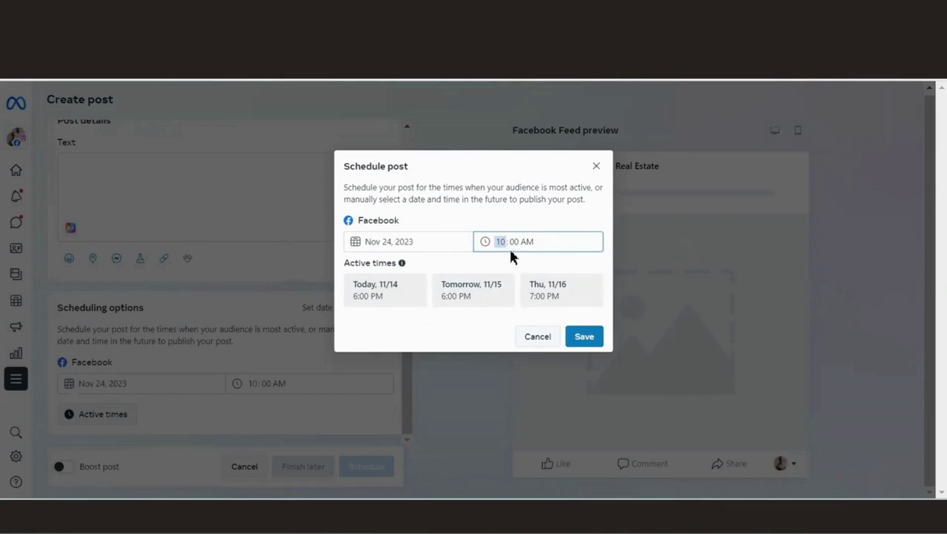
left_click(529, 241)
left_click(584, 336)
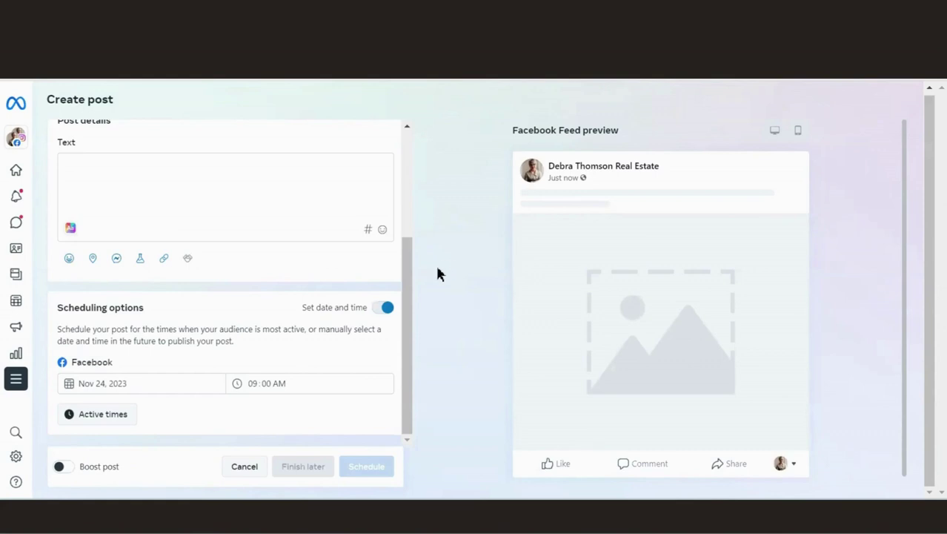
- Add the real estate Instagram account to the destinations of the Facebook post
left_click_drag(408, 307, 406, 167)
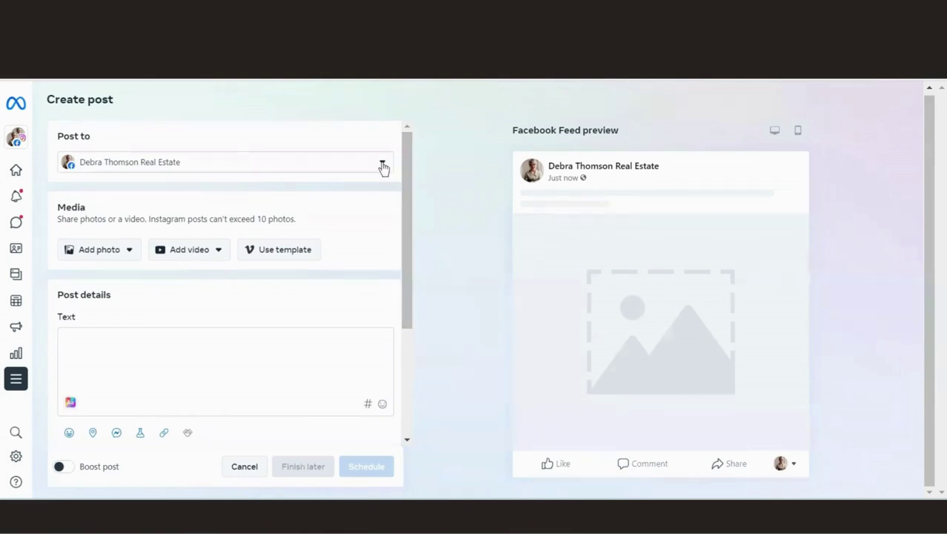
left_click(383, 161)
scroll(383, 162, "down", 2)
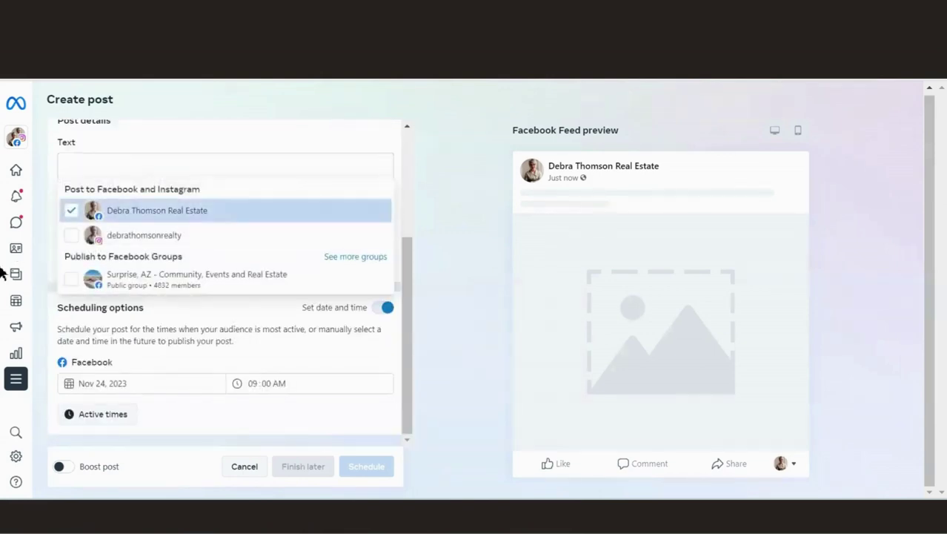
left_click(71, 236)
left_click_drag(408, 289, 408, 148)
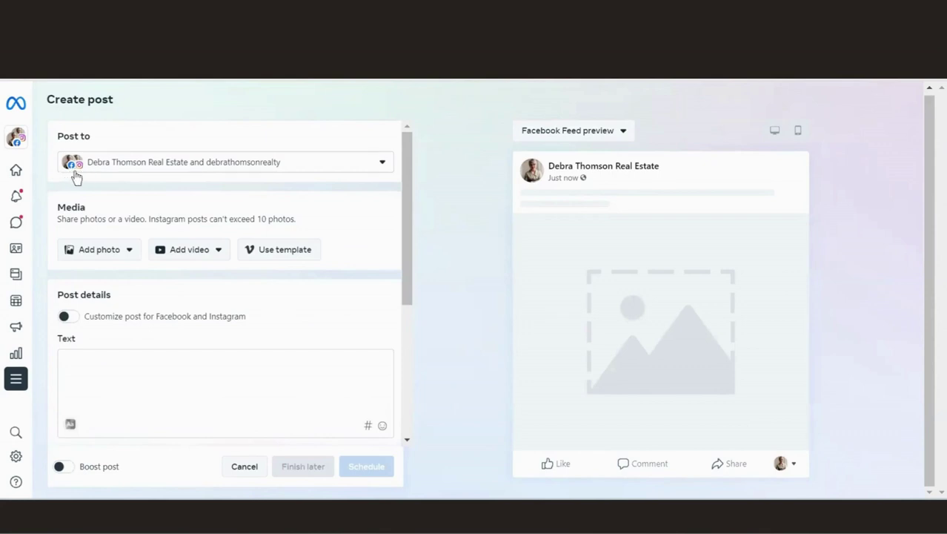
- Check the post's destination list for Facebook groups it can be published to
left_click(378, 163)
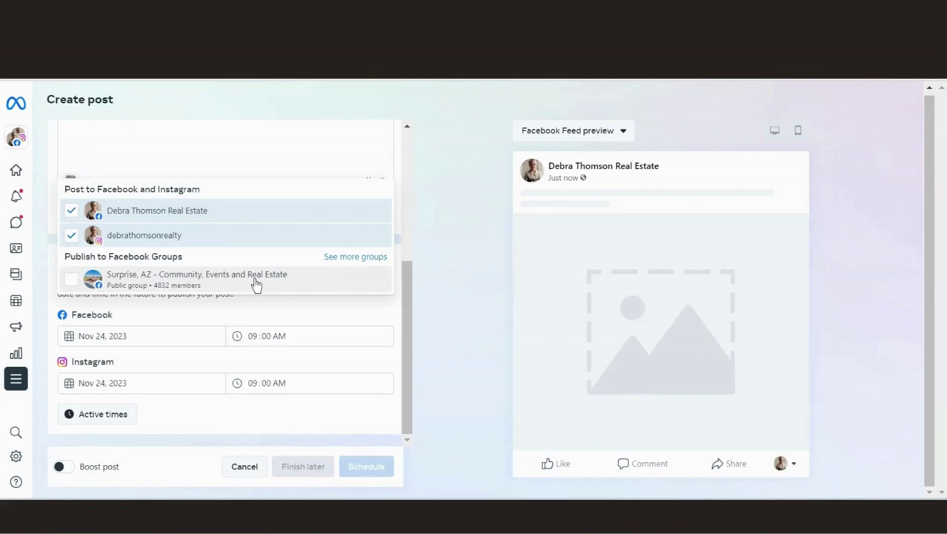
left_click(436, 187)
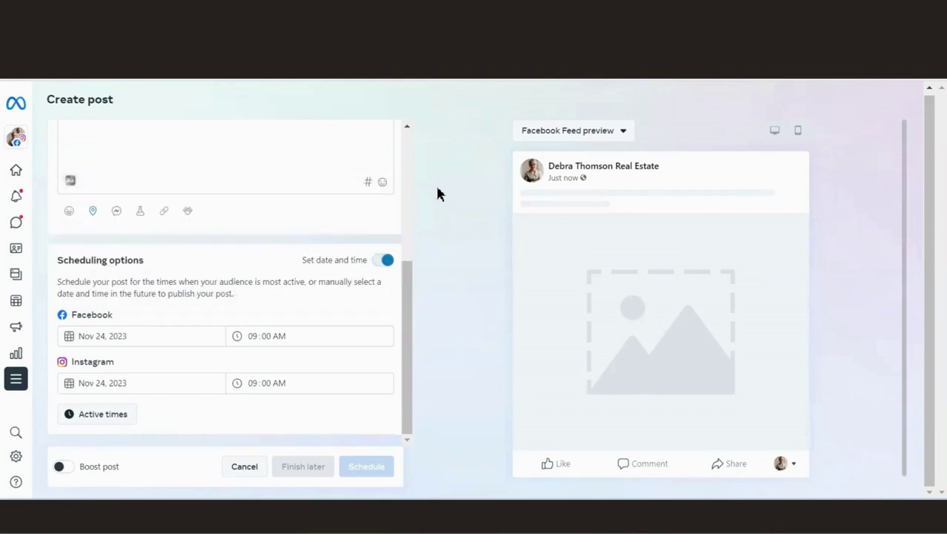
left_click_drag(400, 263, 408, 140)
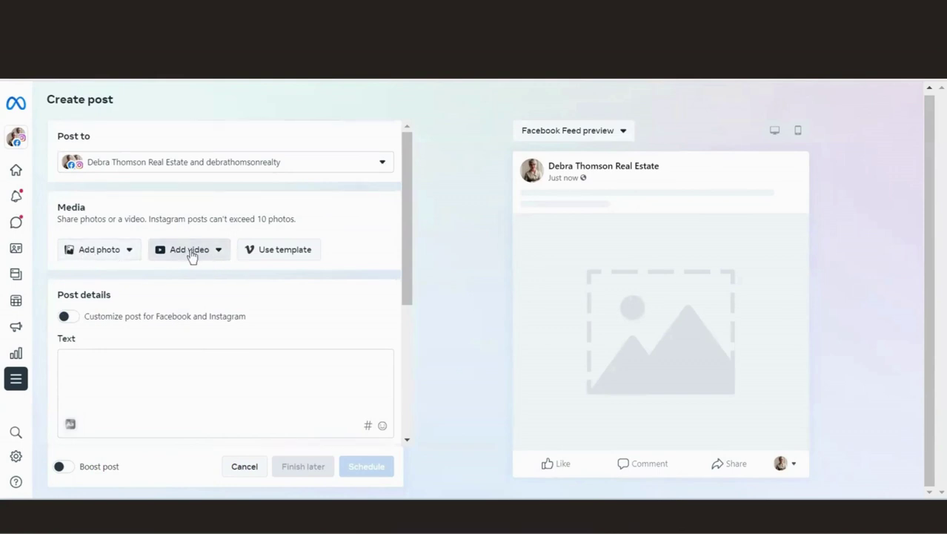
- Add the photo "Black Friday.png" from the computer's Nov folder to the post
left_click(102, 255)
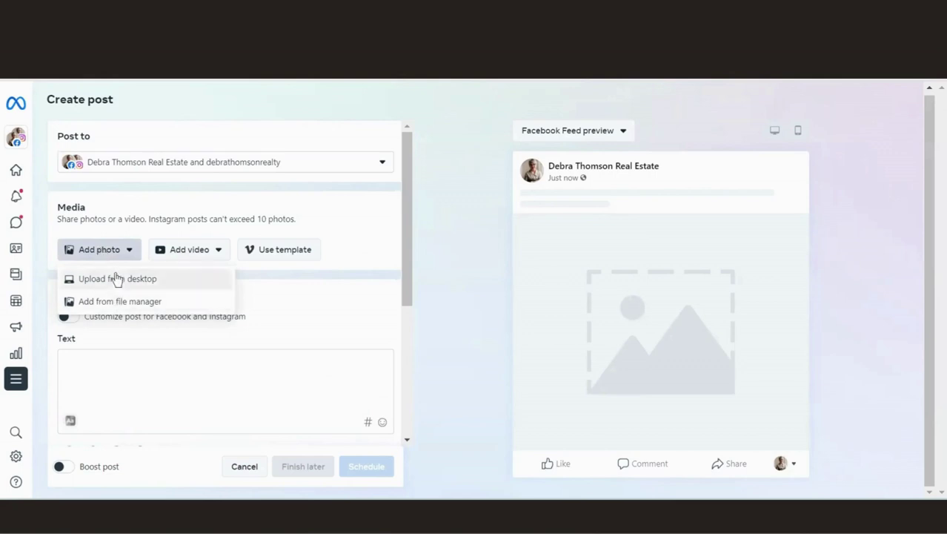
left_click(116, 280)
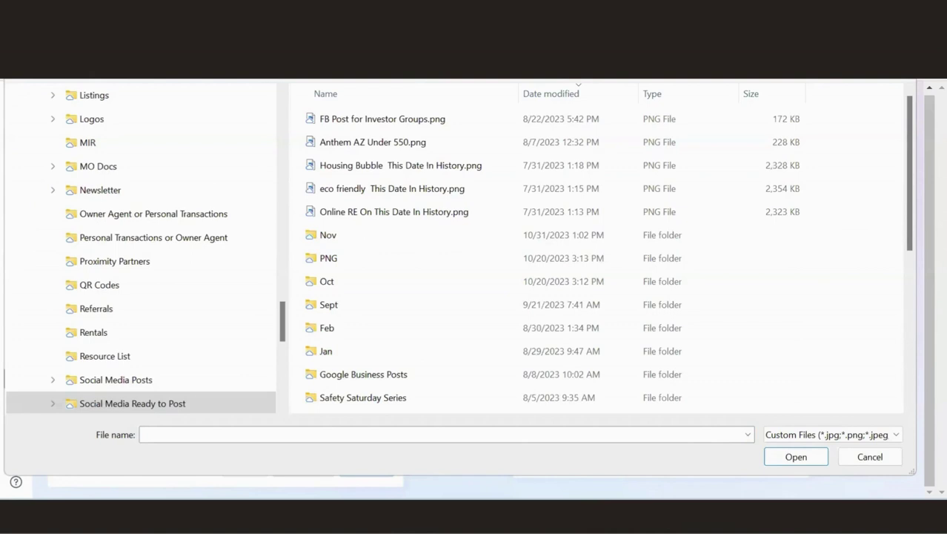
double_click(346, 237)
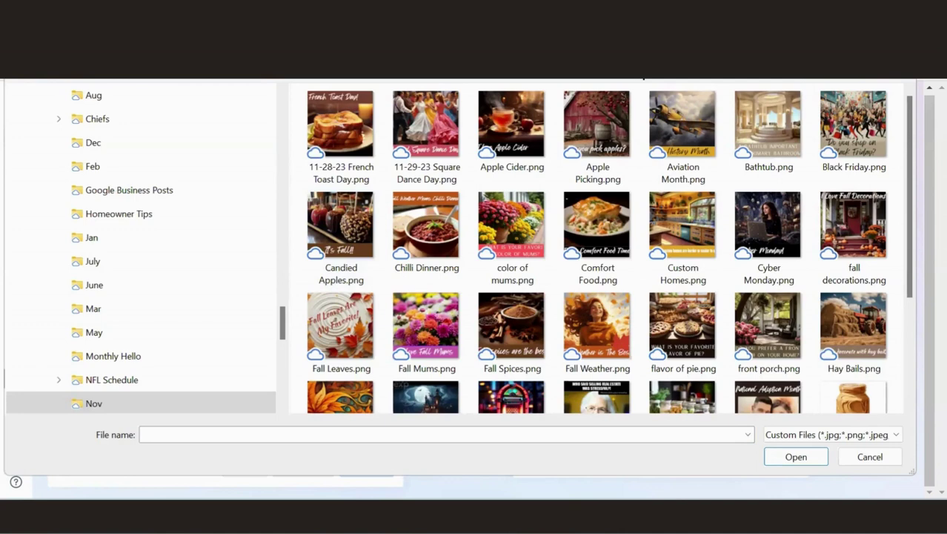
double_click(856, 137)
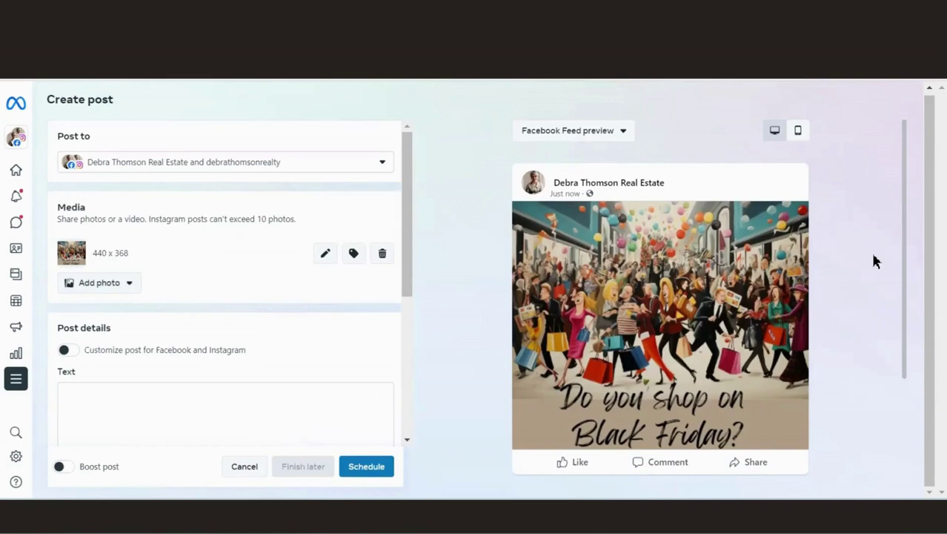
- Write "What a day!" as the post text and add a smirking face emoji after it
scroll(407, 219, "down", 1)
left_click_drag(408, 219, 410, 291)
left_click(89, 241)
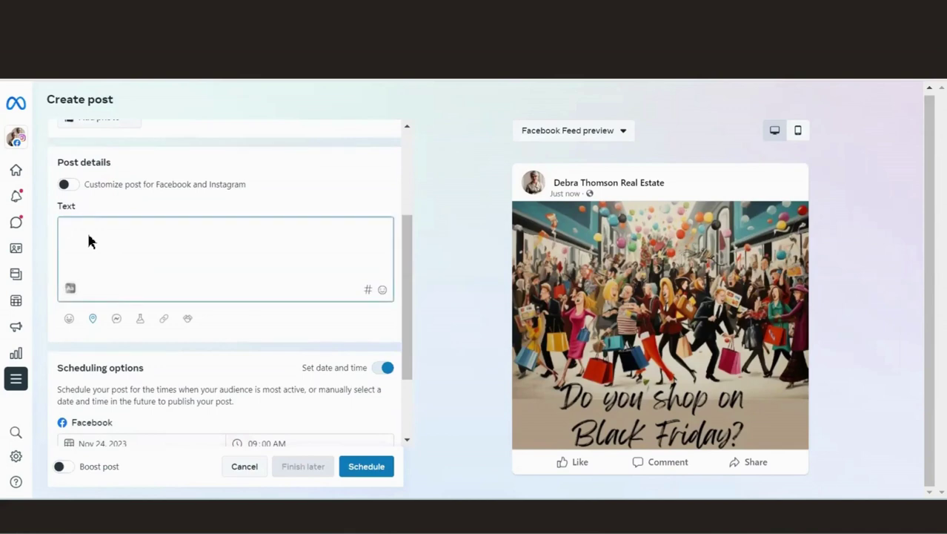
type("What a day!")
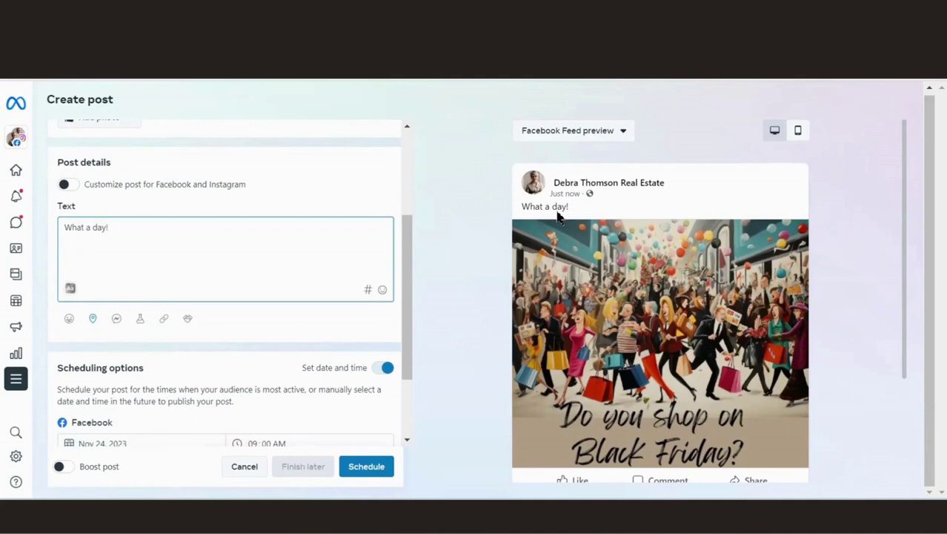
left_click(383, 291)
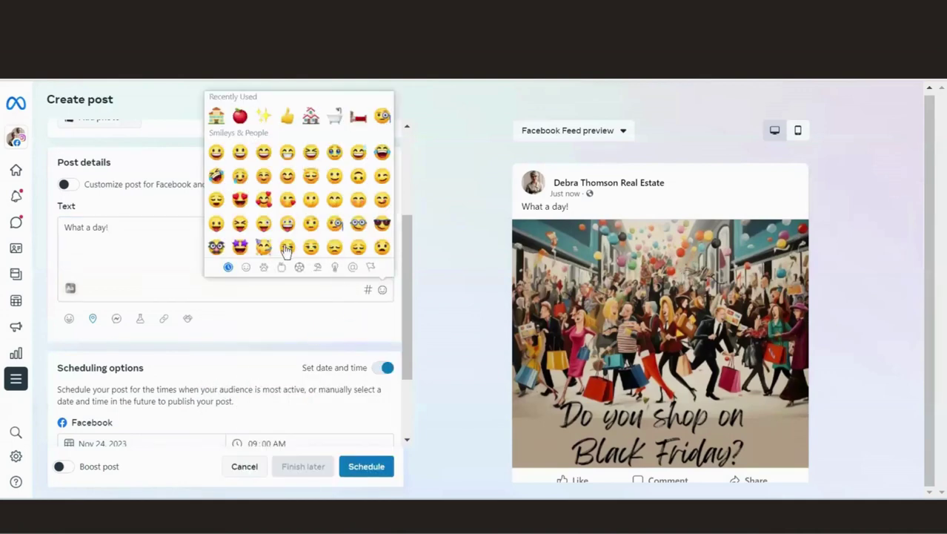
left_click(287, 247)
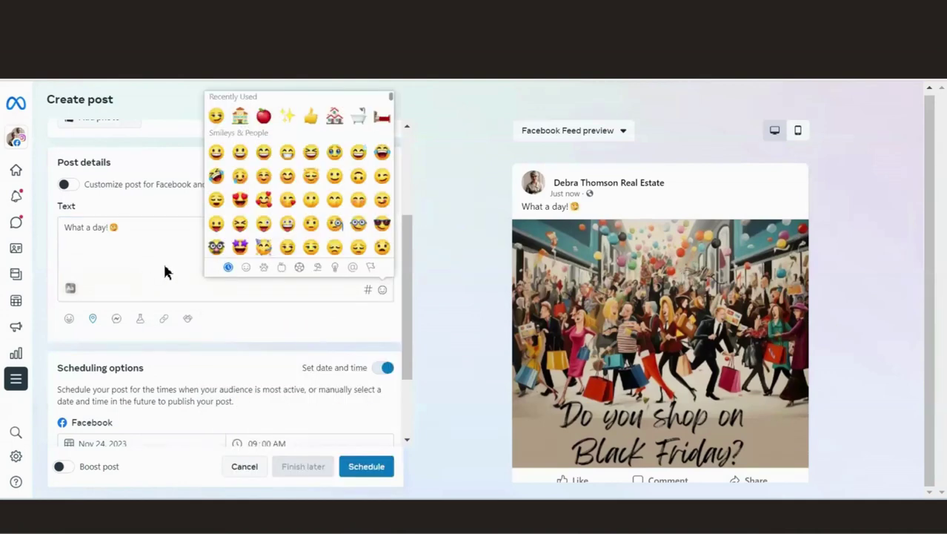
- Clear the whole text of the Black Friday post, including the emoji
left_click(149, 261)
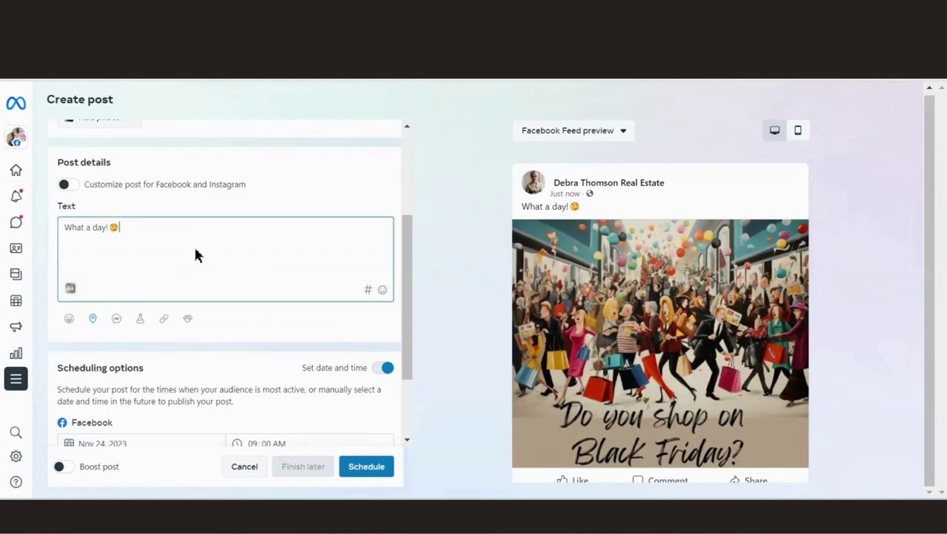
left_click_drag(121, 228, 62, 236)
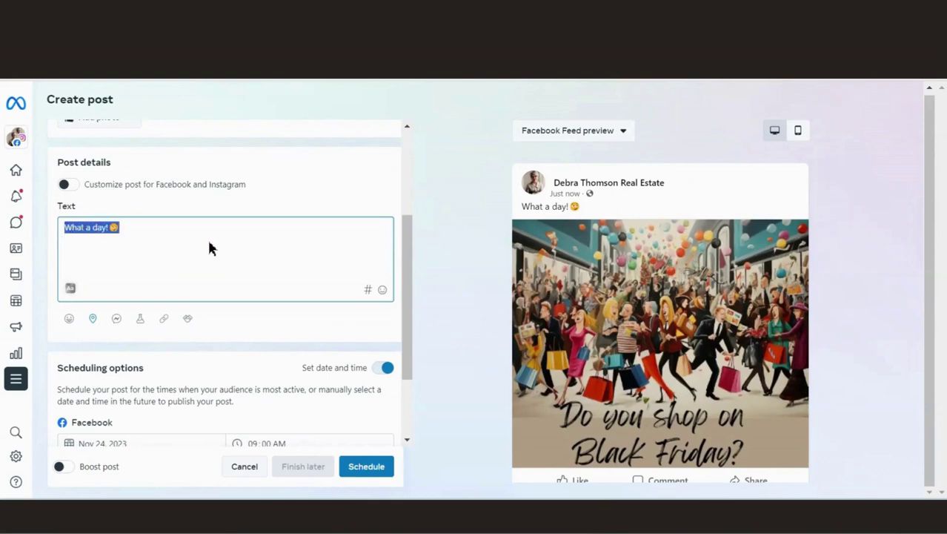
key("BackSpace")
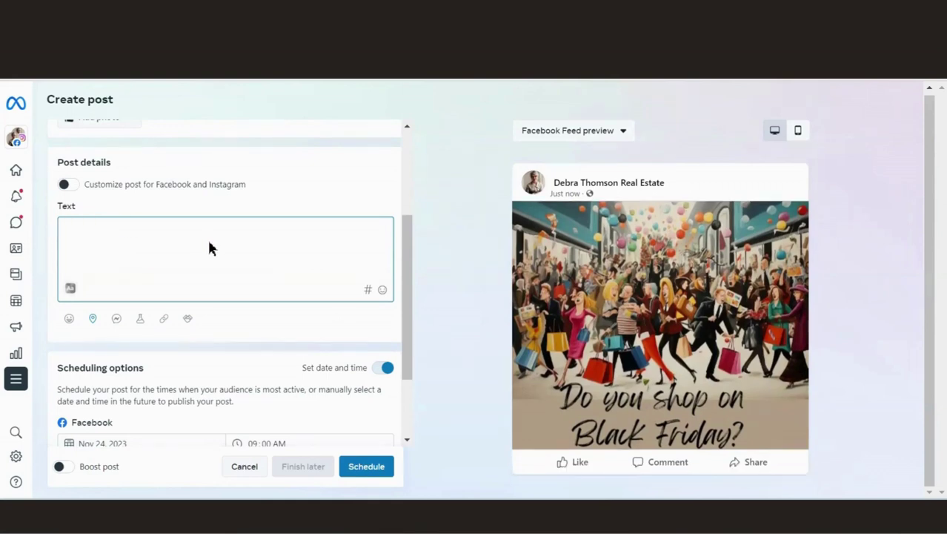
- Set the Black Friday post's Facebook publishing time to 08:00 AM and schedule the post
left_click_drag(404, 220, 409, 310)
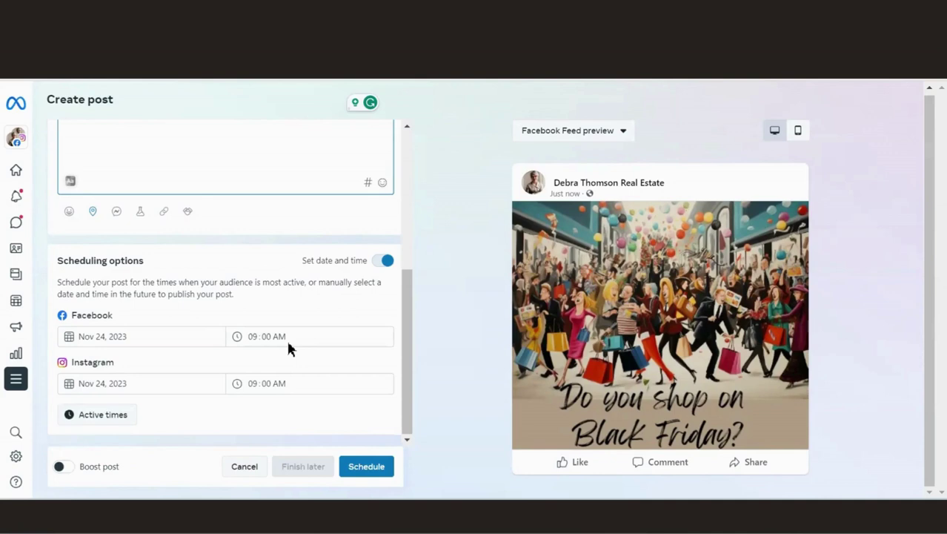
left_click(250, 337)
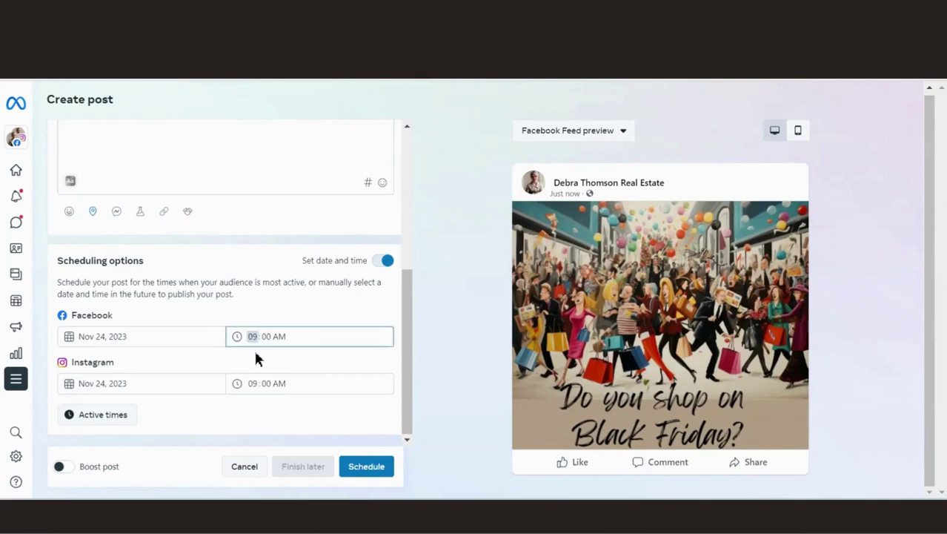
key("Down")
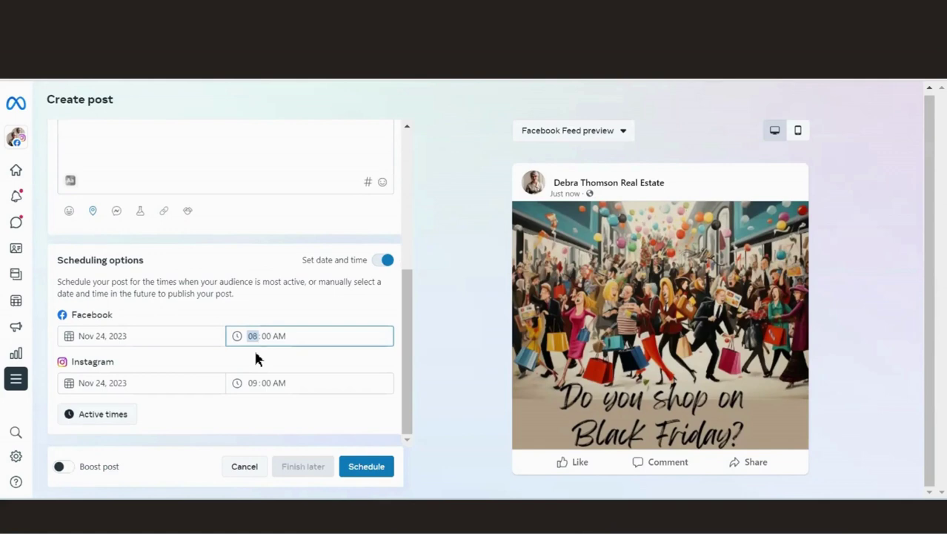
left_click(255, 355)
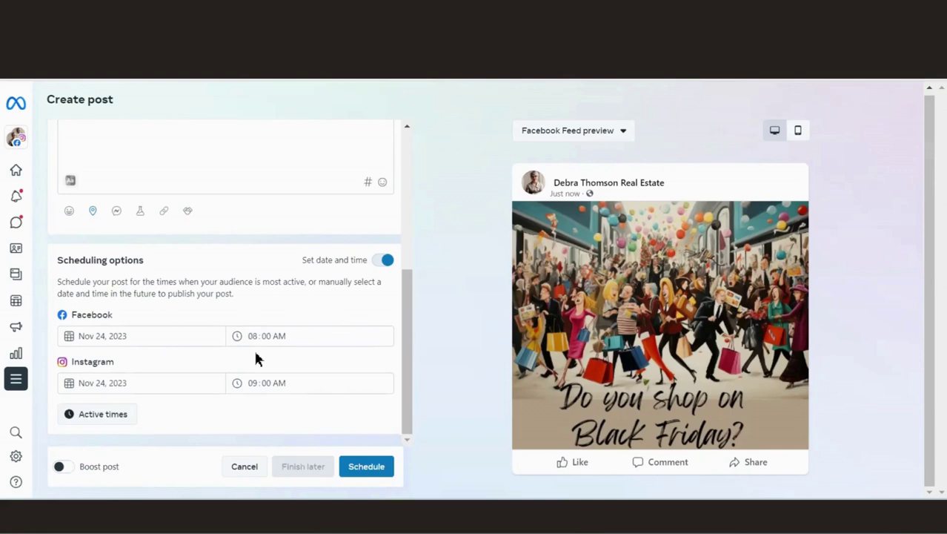
left_click(355, 467)
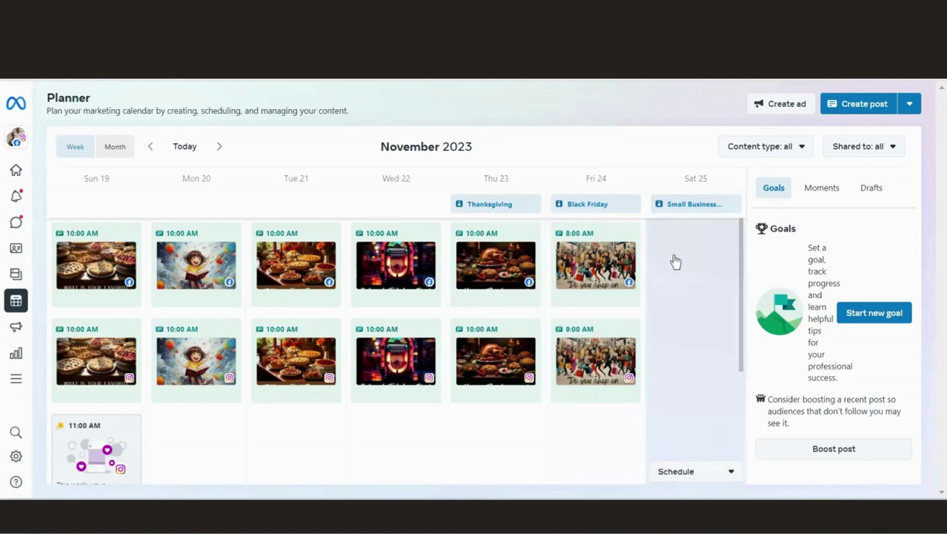
- Start a post for Saturday, Nov 25, 2023 from the calendar and set its time to 09:00 AM
left_click(706, 379)
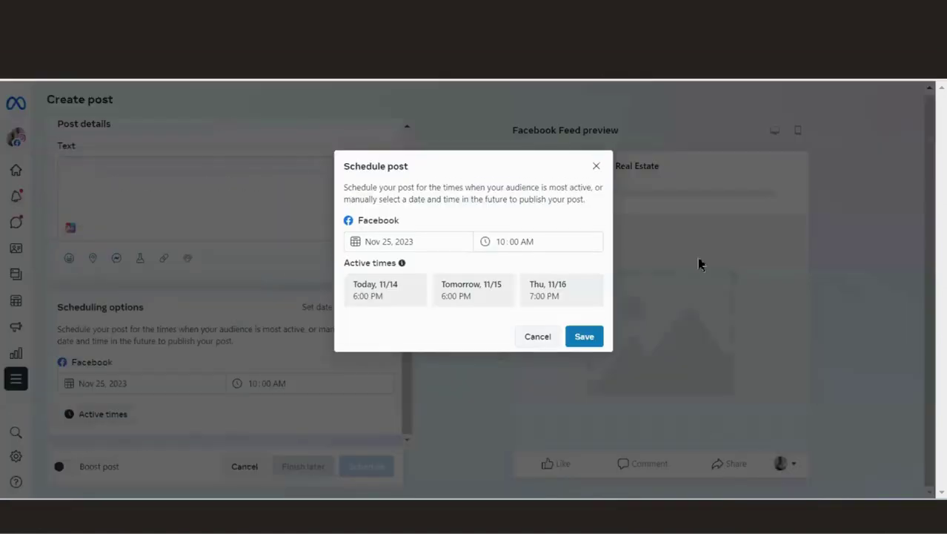
left_click(508, 247)
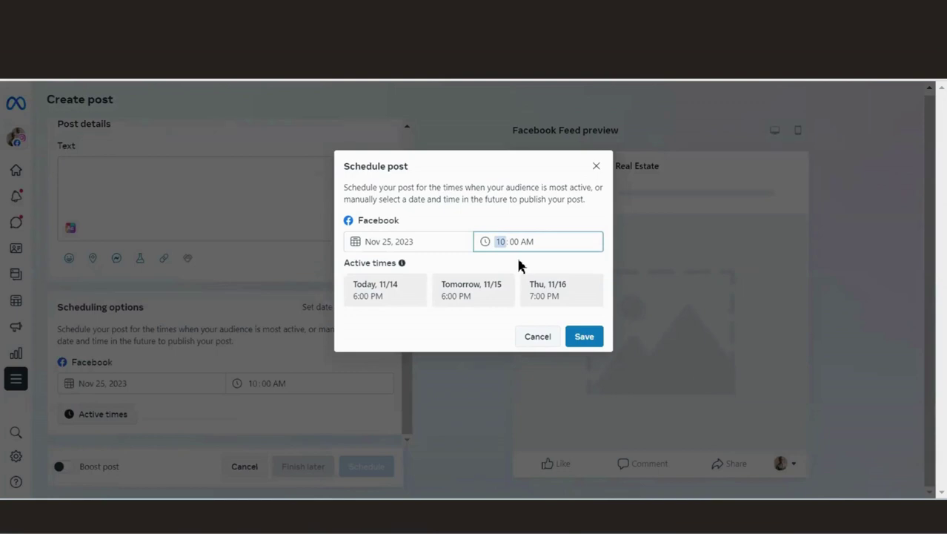
left_click(585, 337)
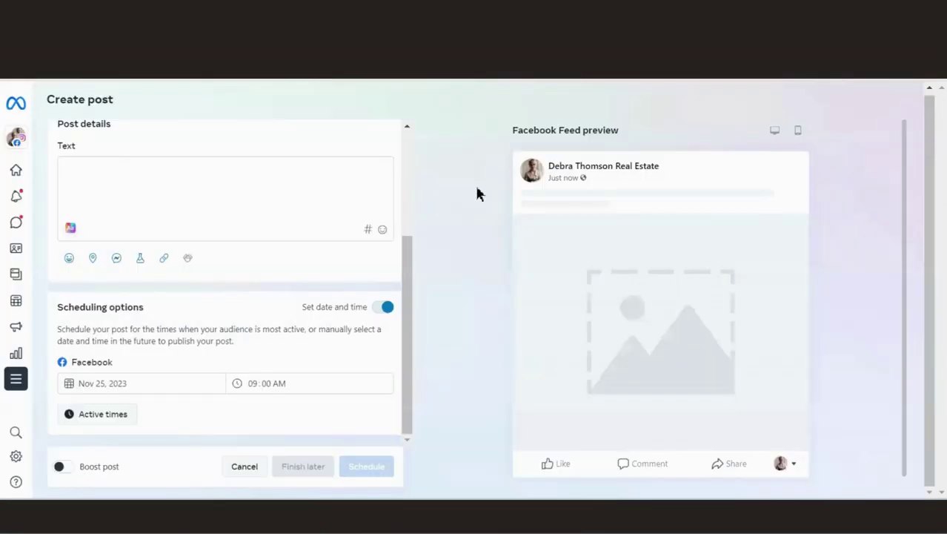
- Add the real estate Instagram account to the destinations of the Nov 25 post
left_click_drag(409, 297, 413, 137)
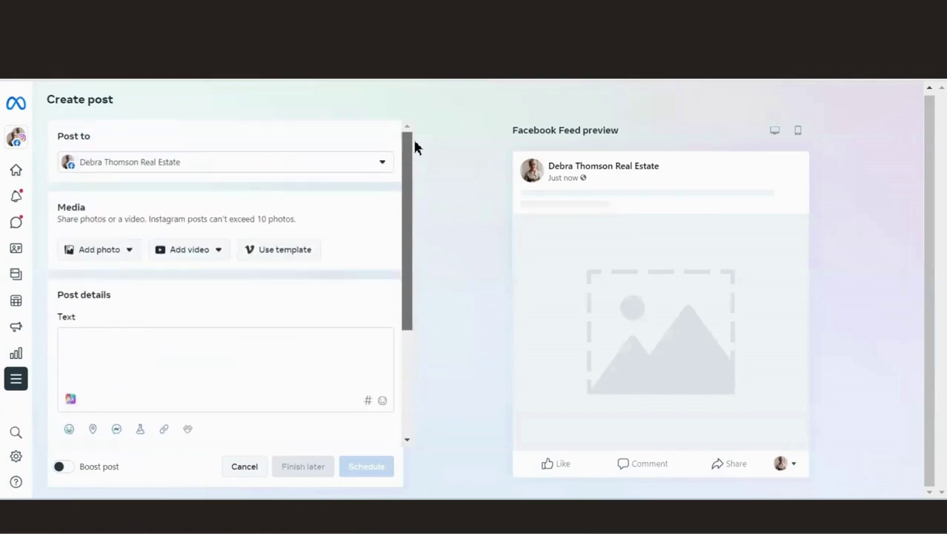
left_click(356, 155)
left_click(68, 238)
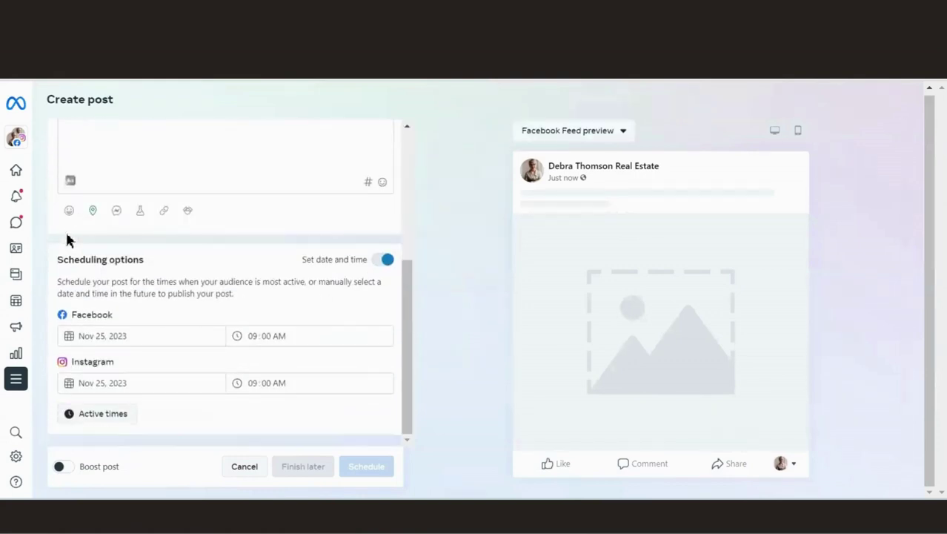
- Add the photo "Small Business Saturday.png" from the computer's Nov folder to the post
left_click_drag(406, 294, 426, 149)
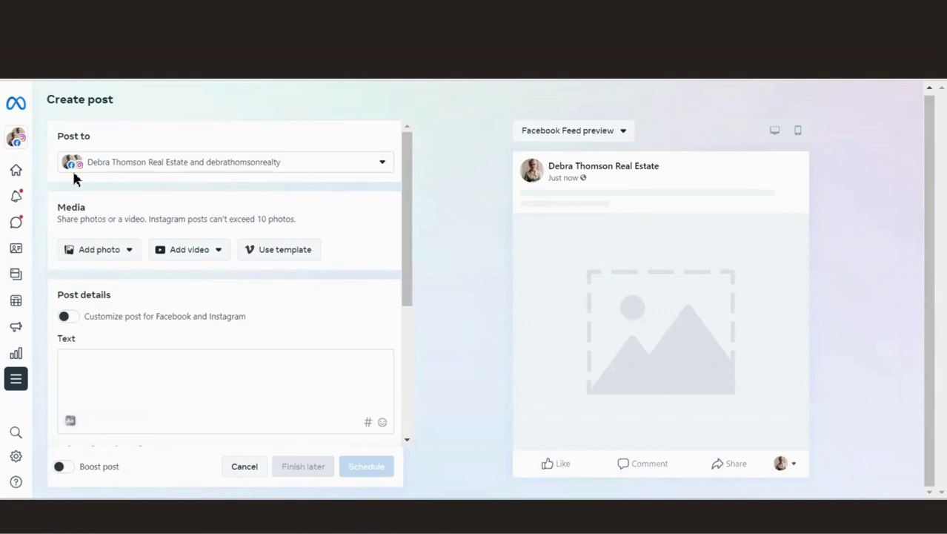
left_click(93, 249)
left_click(99, 286)
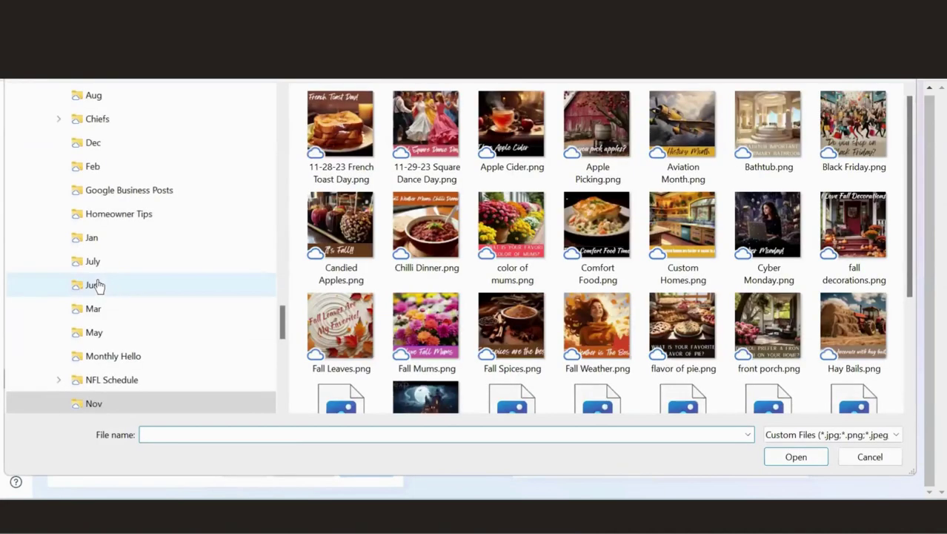
scroll(911, 252, "down", 2)
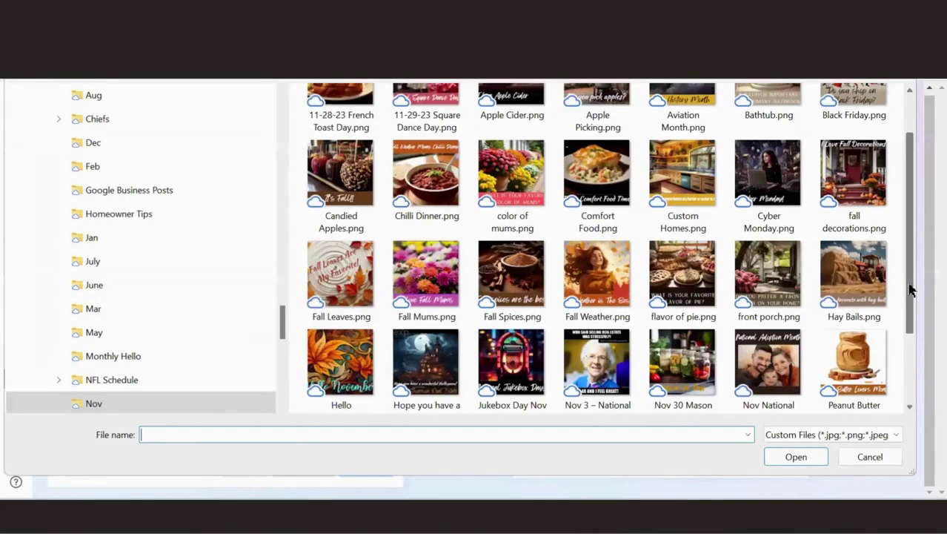
scroll(911, 291, "down", 3)
scroll(911, 304, "down", 2)
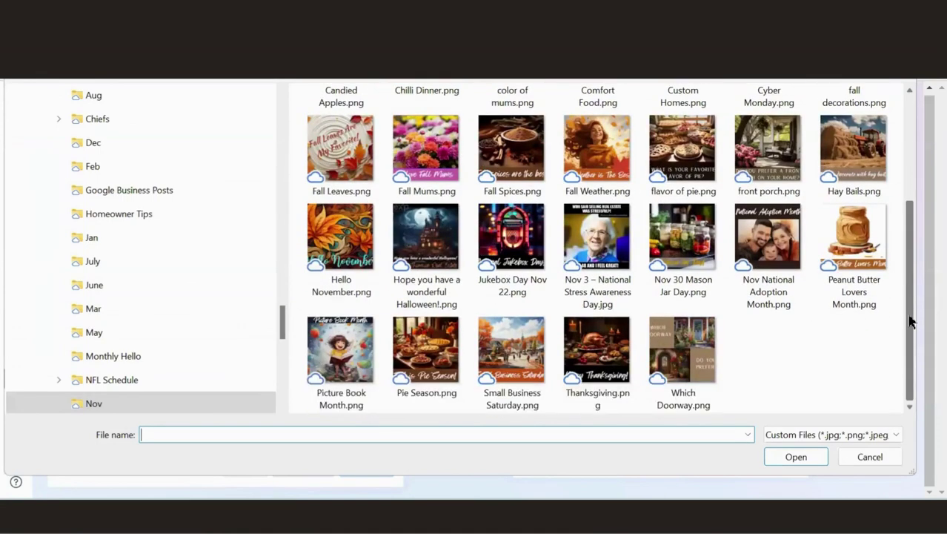
left_click(511, 350)
left_click(786, 458)
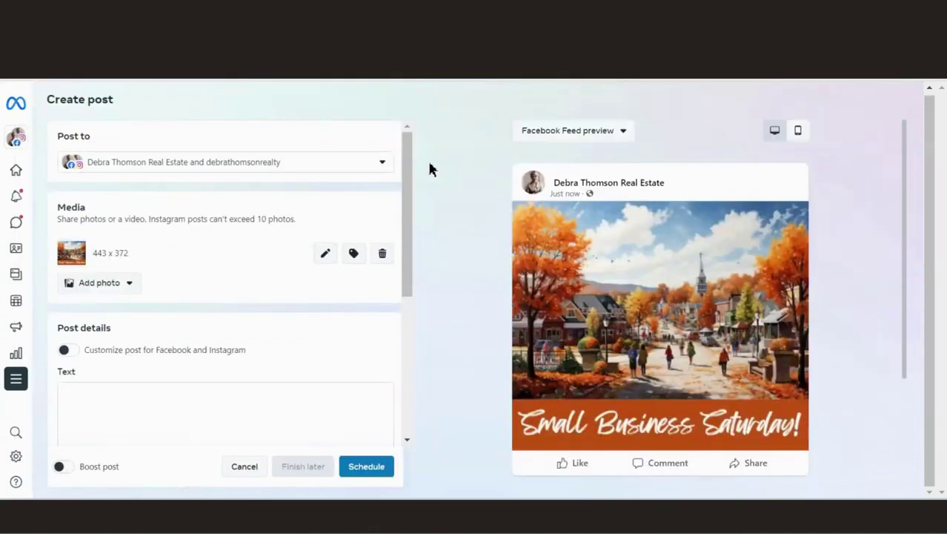
- Write "Time to shop local!" with a star-struck face emoji as the post text and schedule the post
left_click(116, 412)
type("Time ")
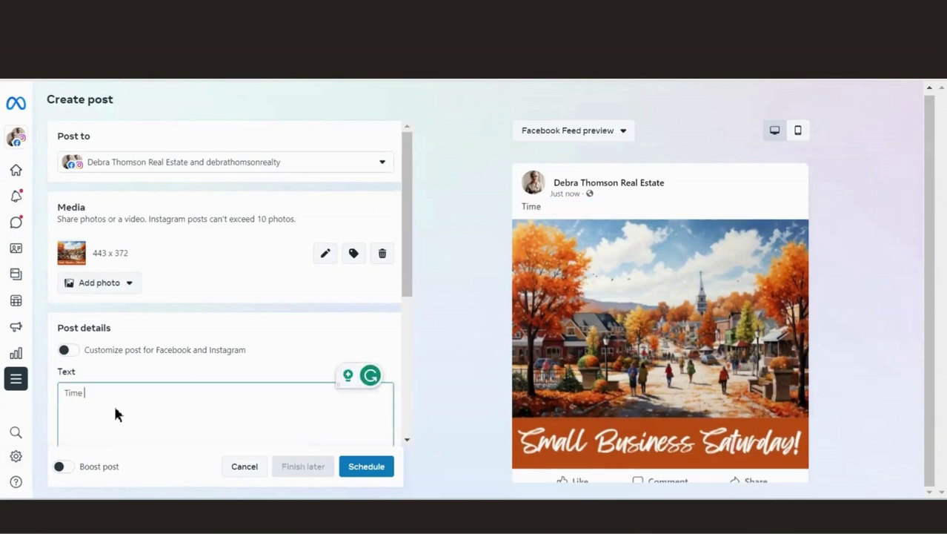
type("to shop local!")
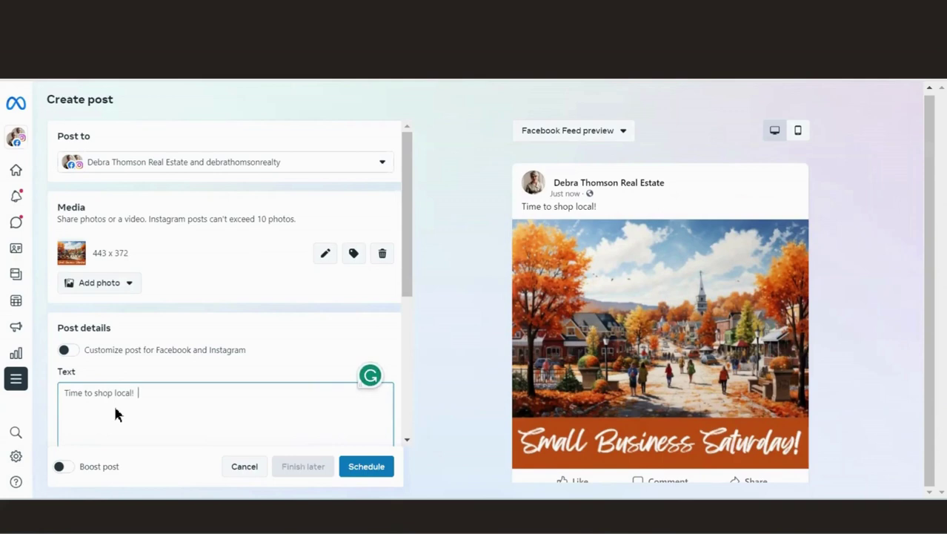
scroll(395, 213, "down", 4)
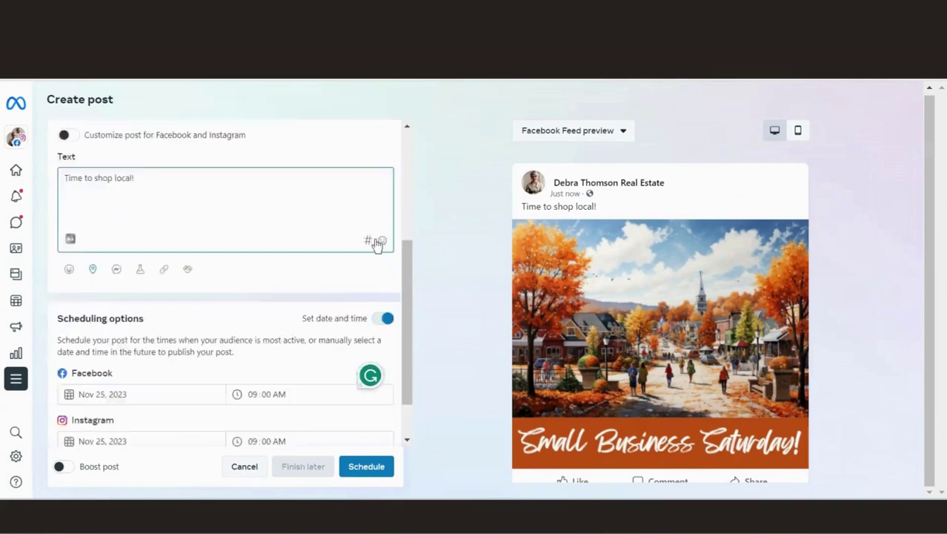
left_click_drag(407, 335, 415, 236)
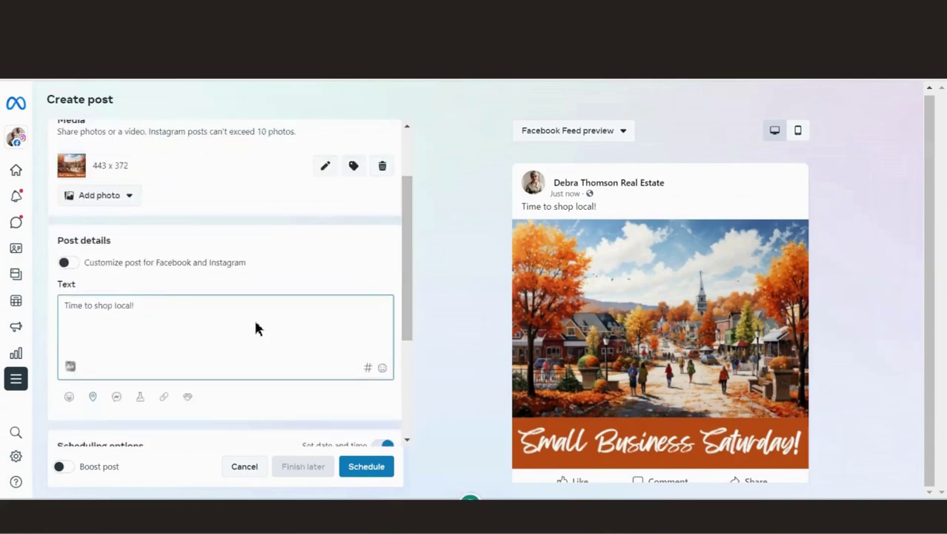
left_click(382, 368)
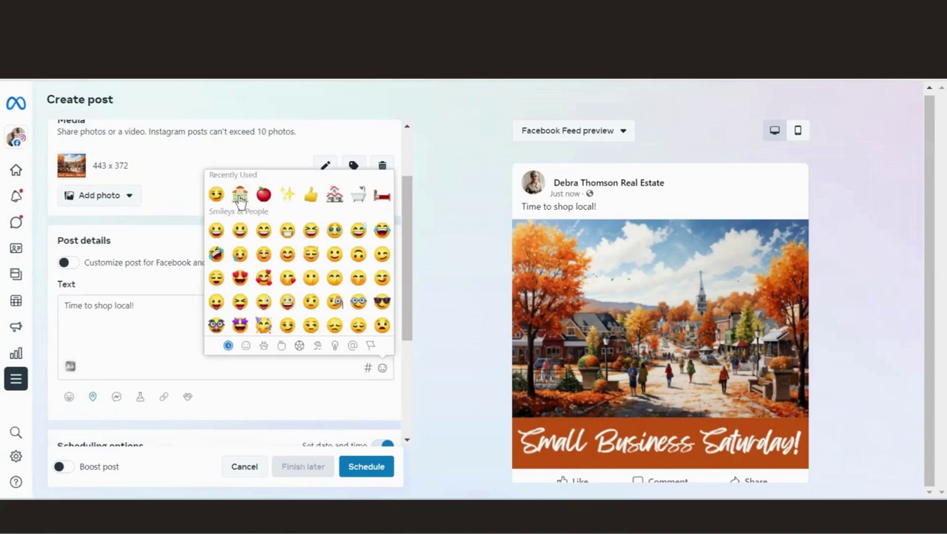
left_click(239, 324)
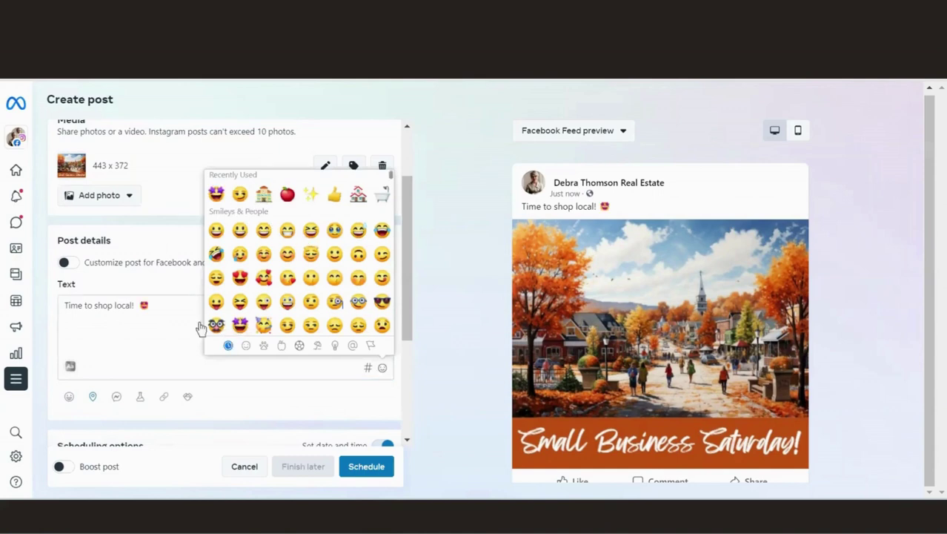
left_click(157, 336)
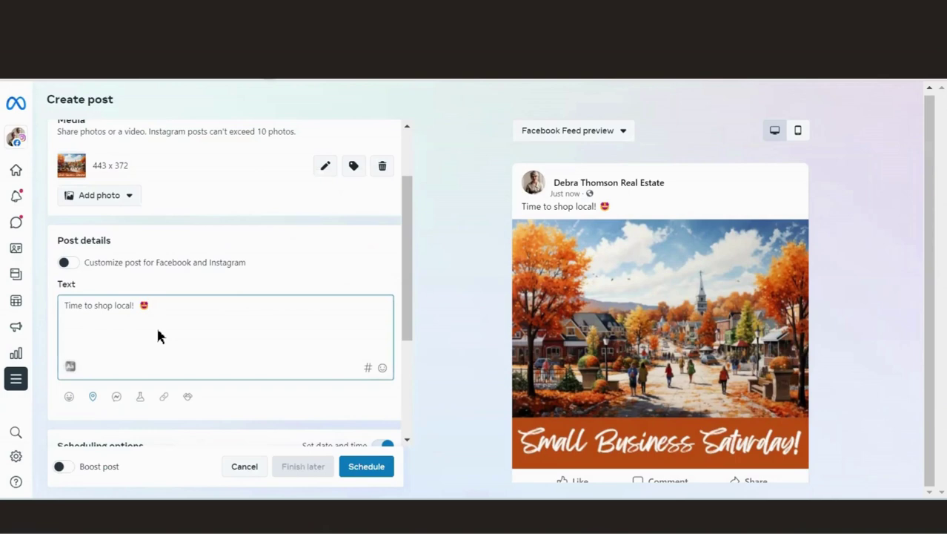
left_click_drag(409, 203, 409, 349)
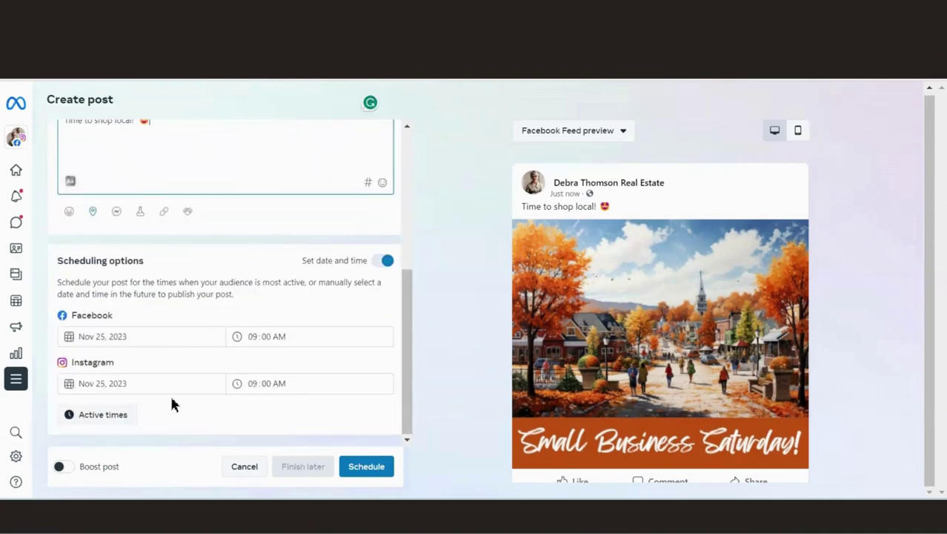
left_click(370, 464)
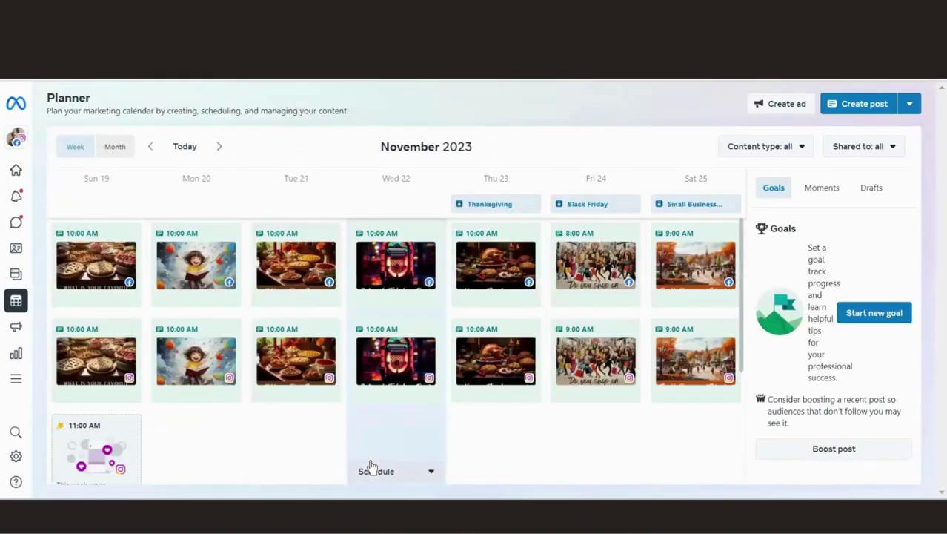
- Start a post for Cyber Monday in the following calendar week, dated Nov 27, 2023 at 10:00 AM
left_click(220, 147)
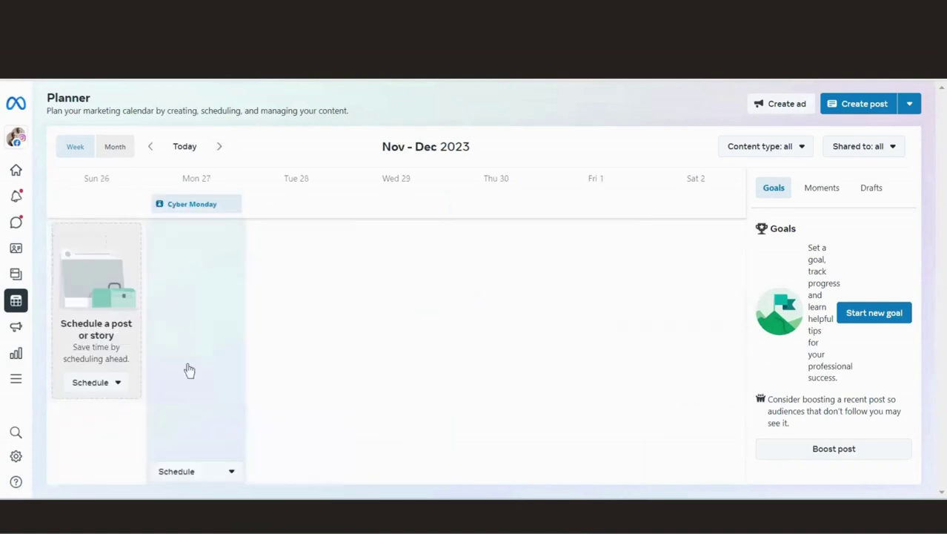
left_click(177, 326)
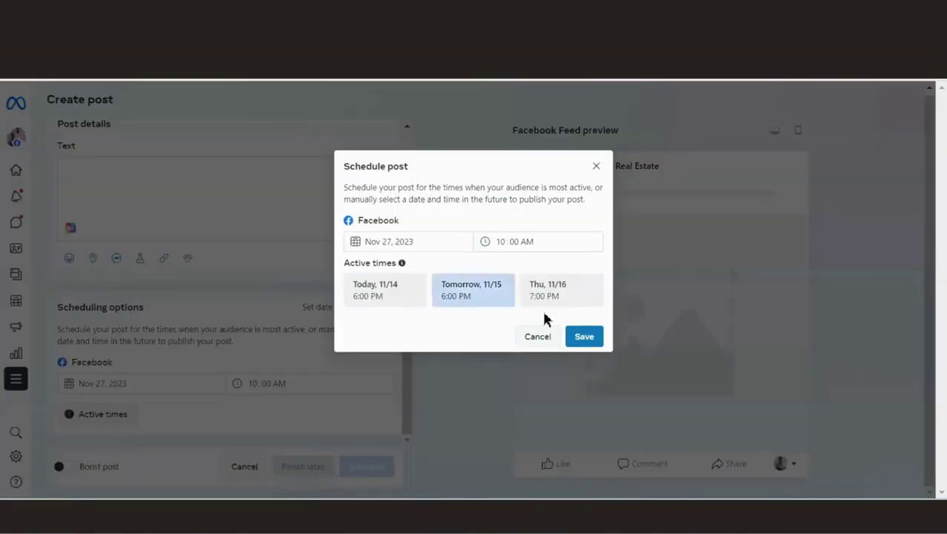
left_click(593, 335)
- Add the real estate Instagram account to the destinations of the Cyber Monday post
scroll(410, 296, "up", 5)
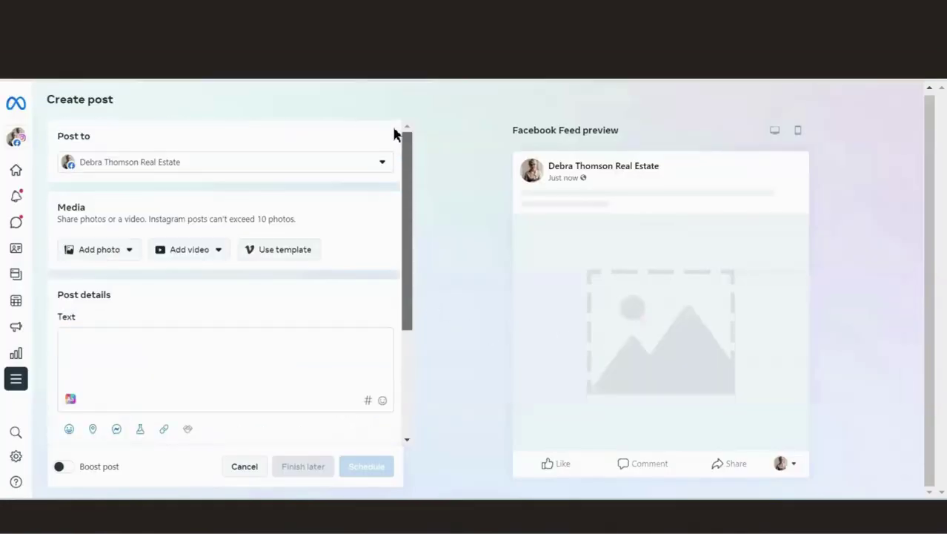
left_click(322, 163)
left_click(72, 235)
left_click(485, 249)
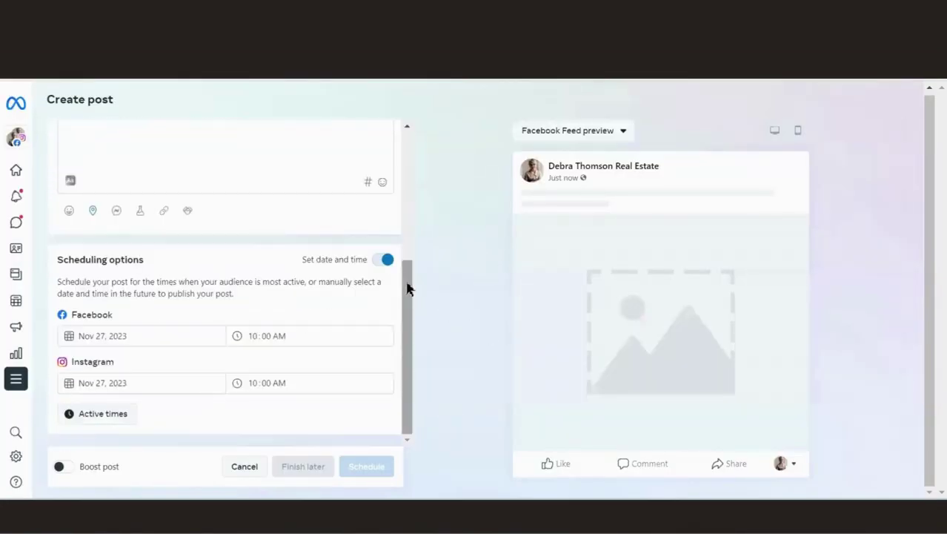
- Add the photo "Cyber Monday.png" from the computer's Nov folder to the post and schedule it without text
scroll(410, 254, "up", 3)
left_click(92, 252)
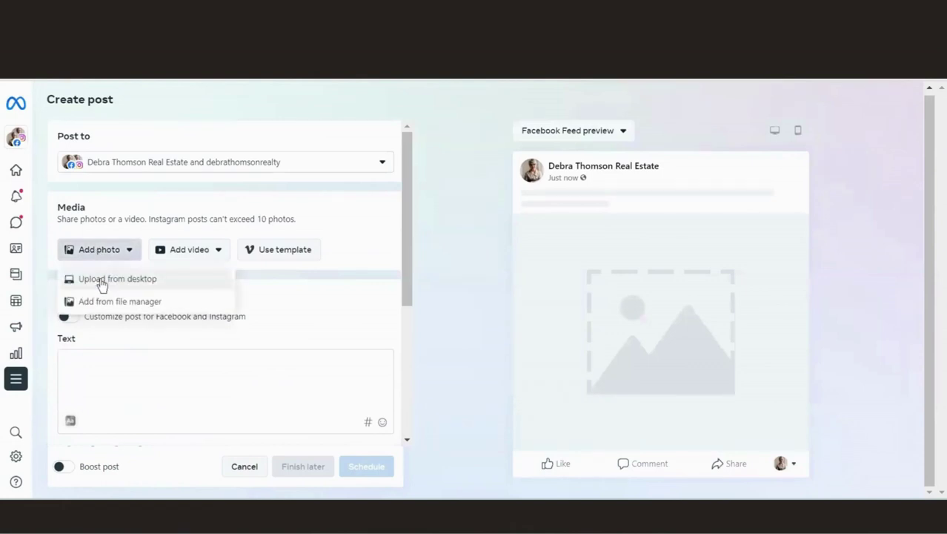
left_click(99, 278)
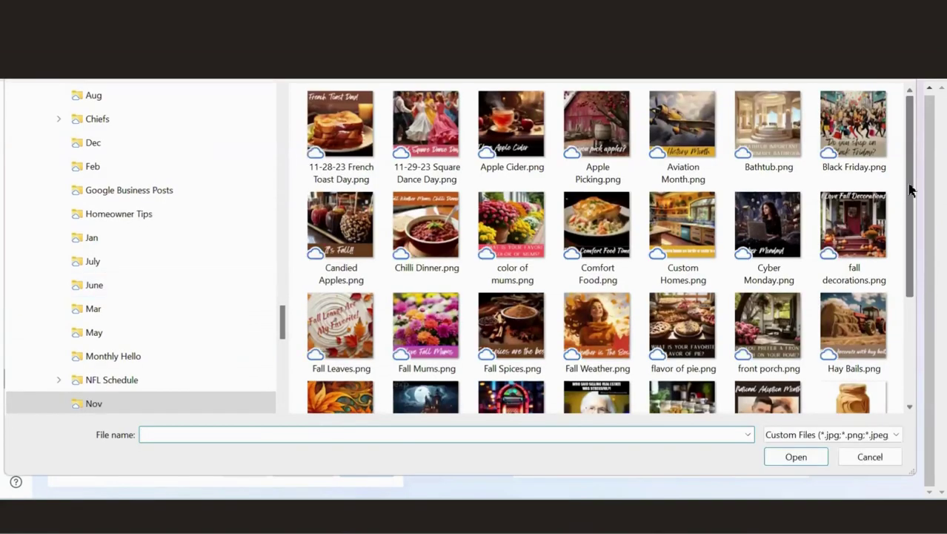
left_click(769, 223)
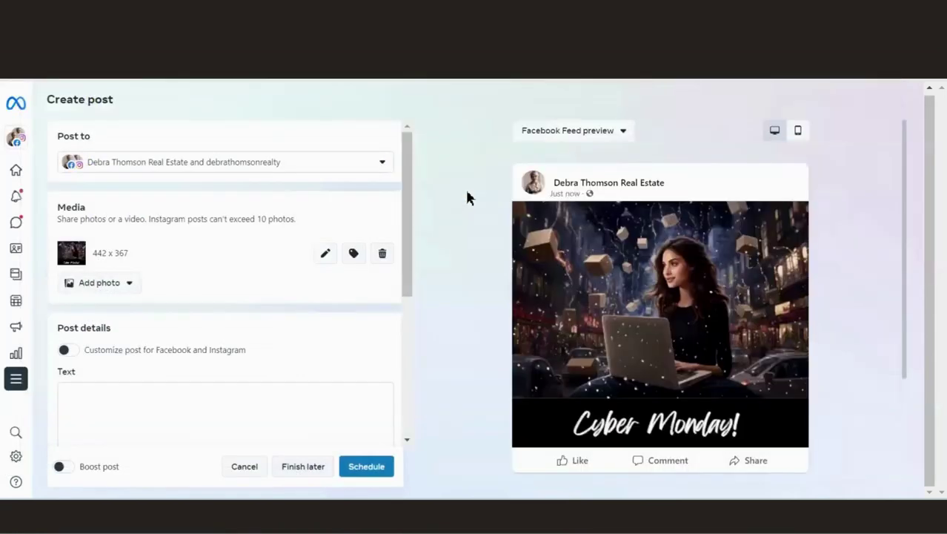
left_click_drag(409, 169, 408, 384)
left_click(368, 467)
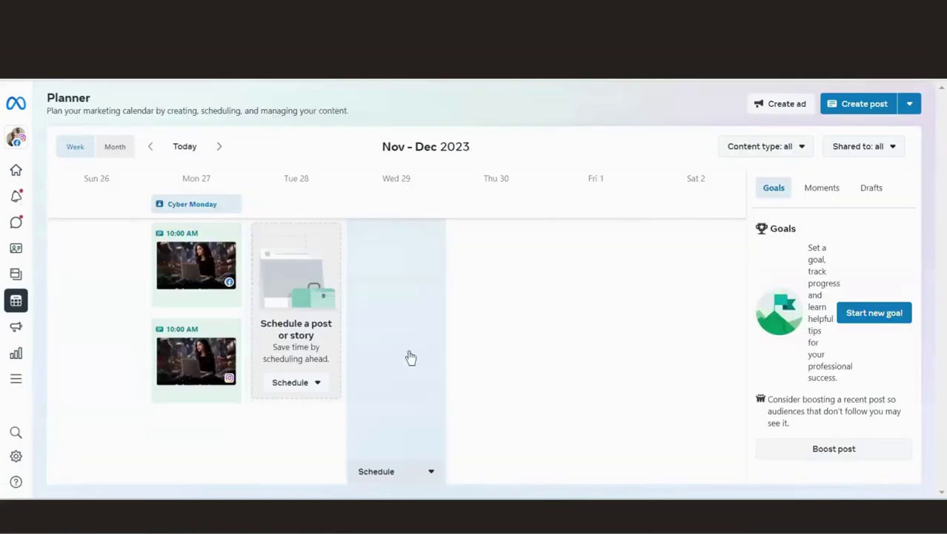
- Start another post in the Thanksgiving week, dated Nov 24, 2023 at 6:00 PM
left_click(151, 146)
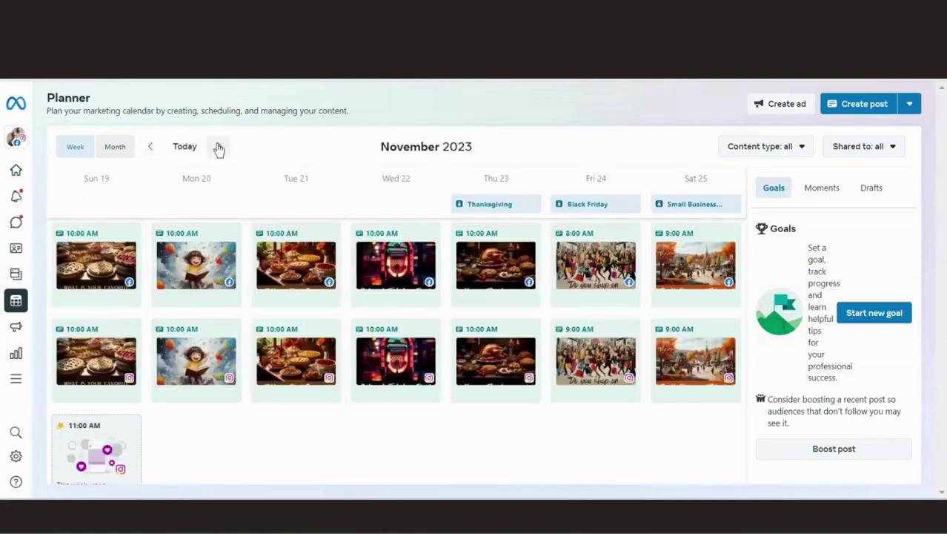
left_click(219, 147)
left_click(151, 146)
mouse_move(593, 438)
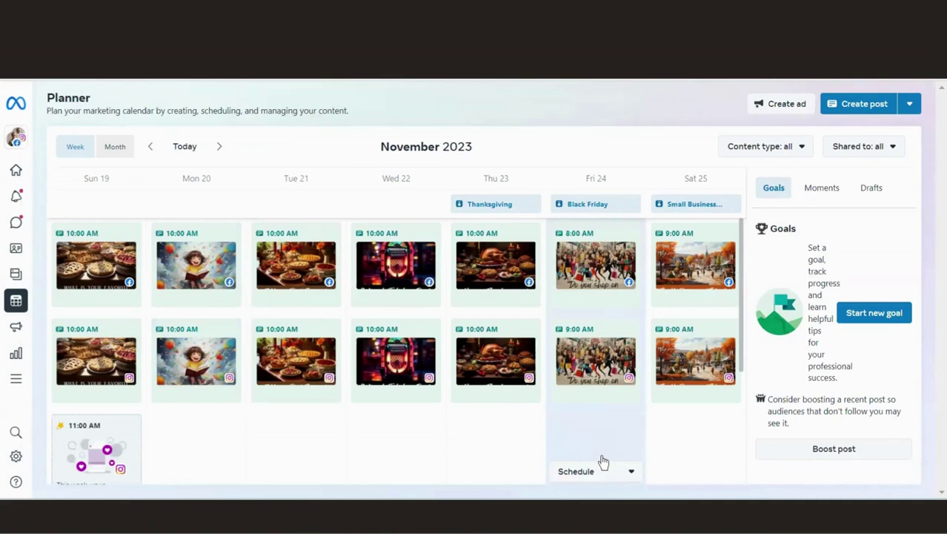
left_click(603, 461)
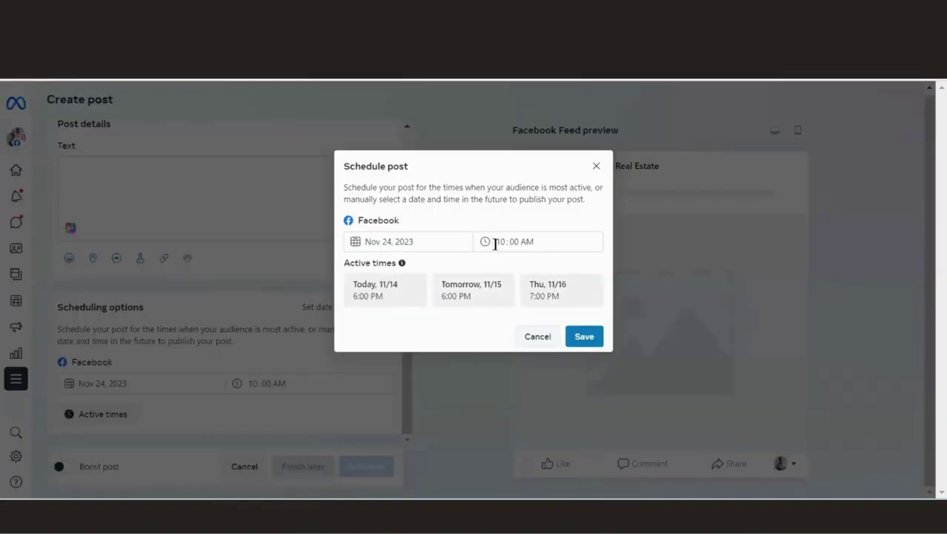
left_click(499, 241)
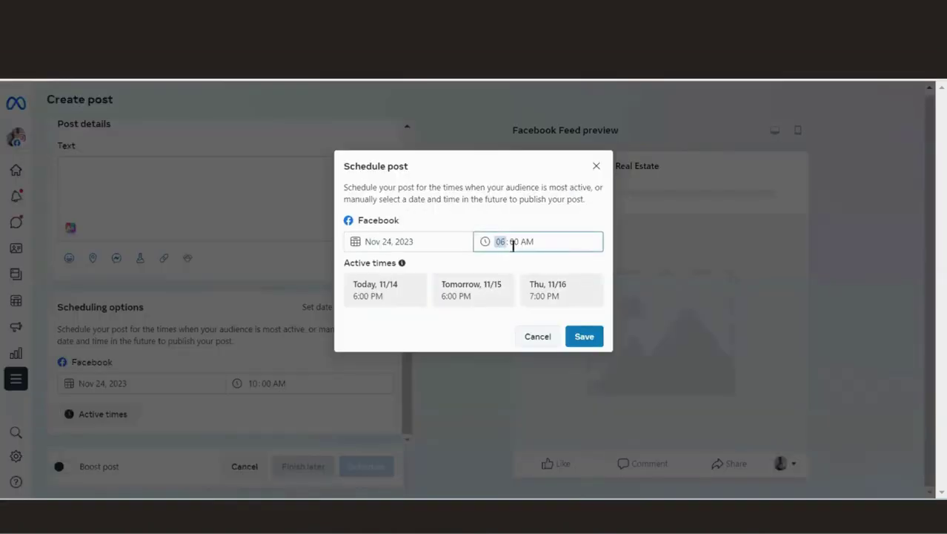
type("6")
left_click(582, 335)
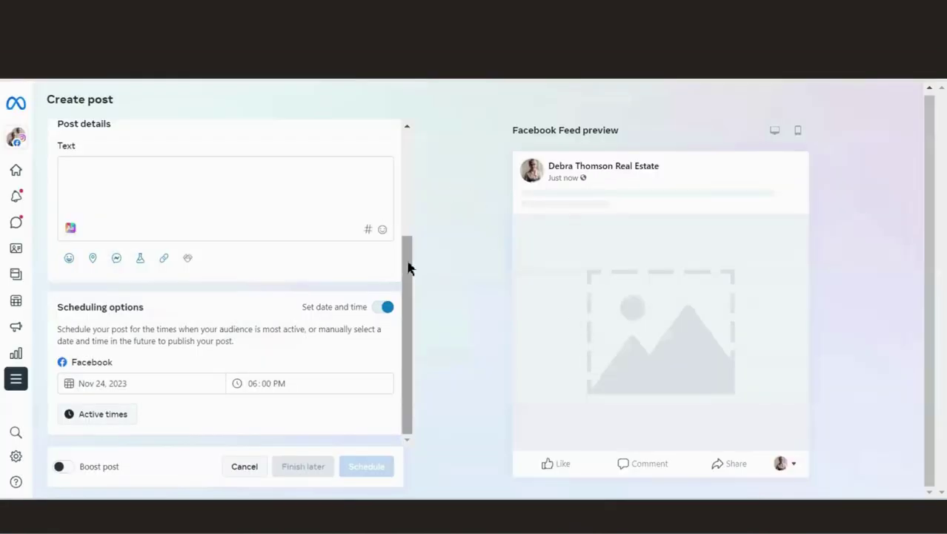
- Add the real estate Instagram account to the destinations of the Nov 24 evening post
left_click_drag(408, 267, 416, 148)
left_click(381, 162)
left_click(72, 235)
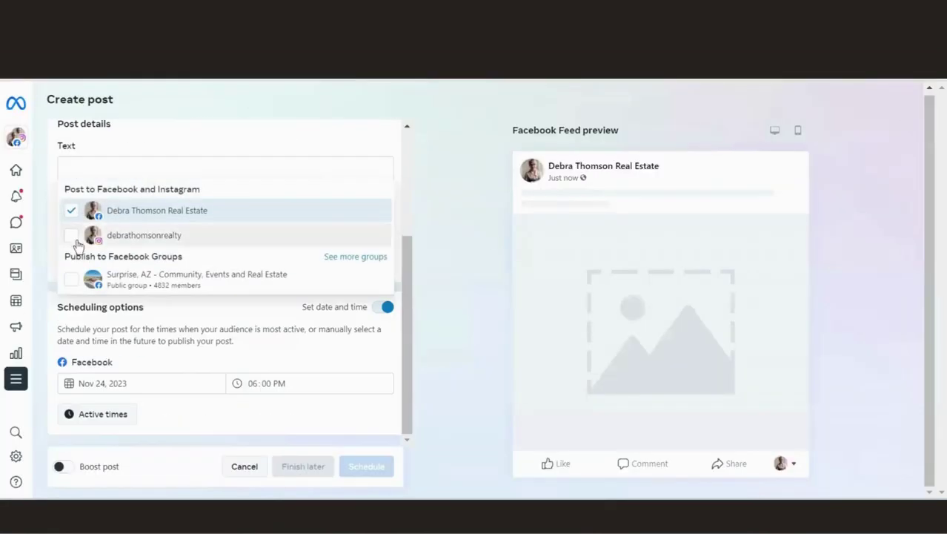
scroll(400, 328, "down", 3)
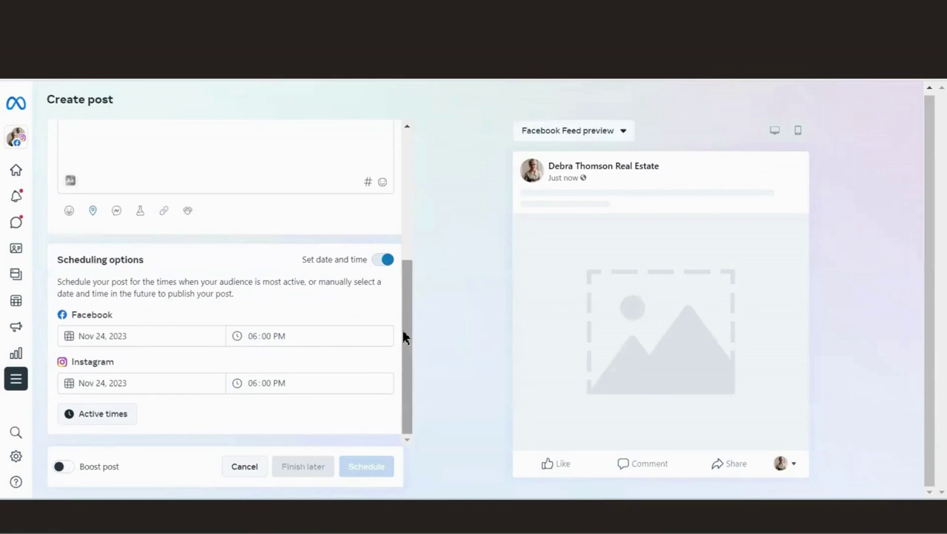
- Add the photo "Peanut Butter Lovers Month.png" from the computer's Nov folder to the post and schedule it without text
left_click_drag(408, 313, 412, 206)
left_click(91, 252)
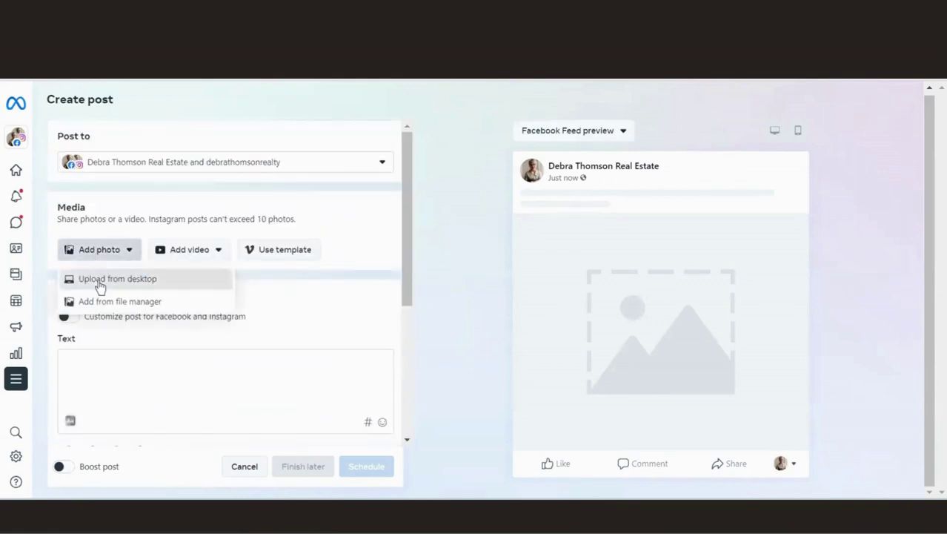
left_click(102, 280)
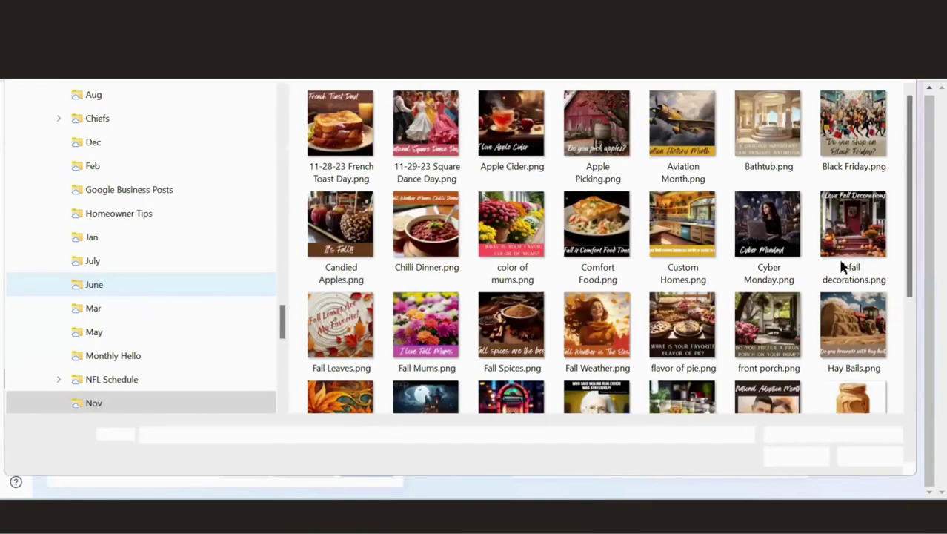
left_click_drag(913, 205, 912, 300)
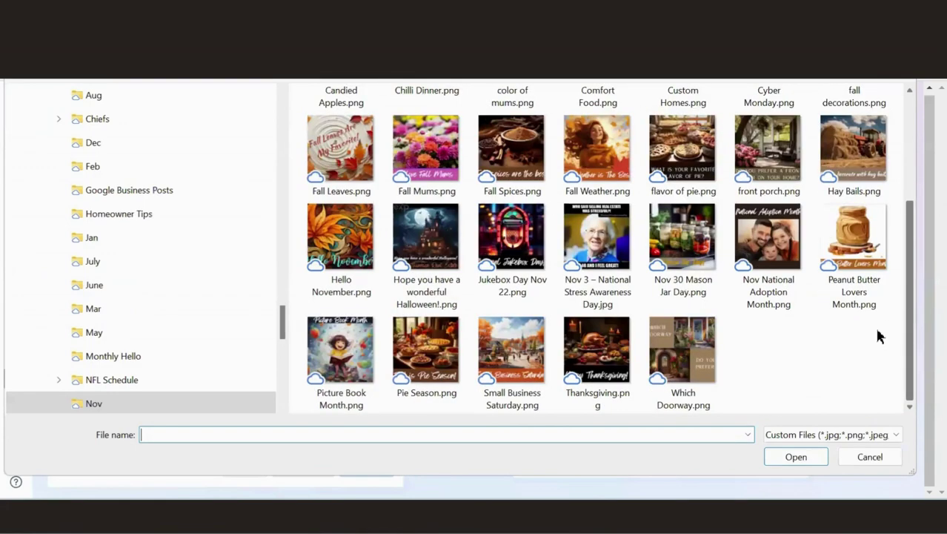
double_click(853, 236)
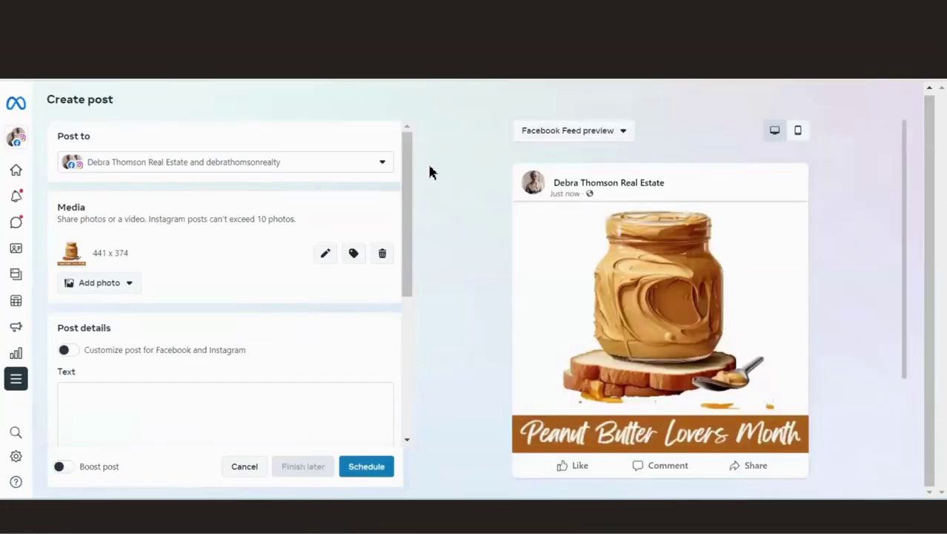
scroll(401, 237, "down", 4)
left_click(366, 466)
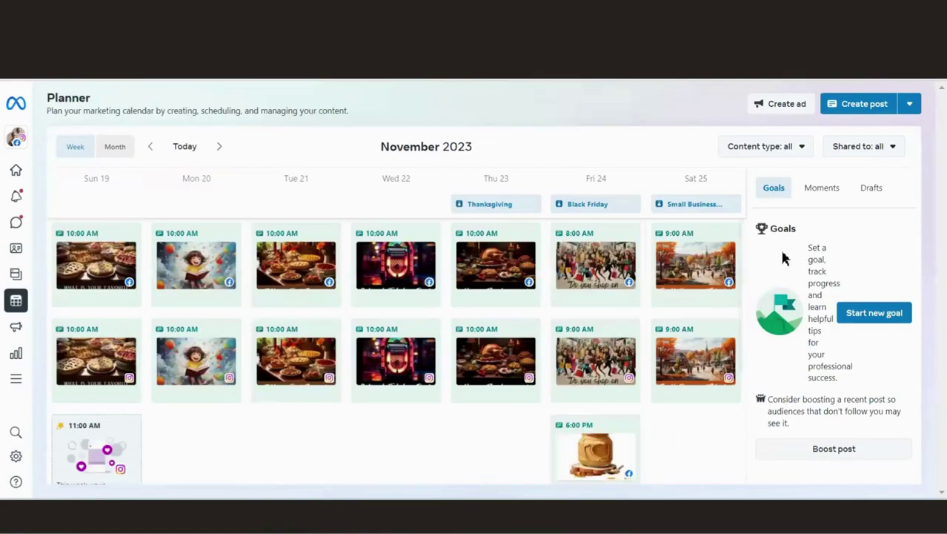
- Review the Facebook and Instagram posts scheduled for the week of Nov 19 to 25 in the calendar
left_click_drag(742, 250, 738, 322)
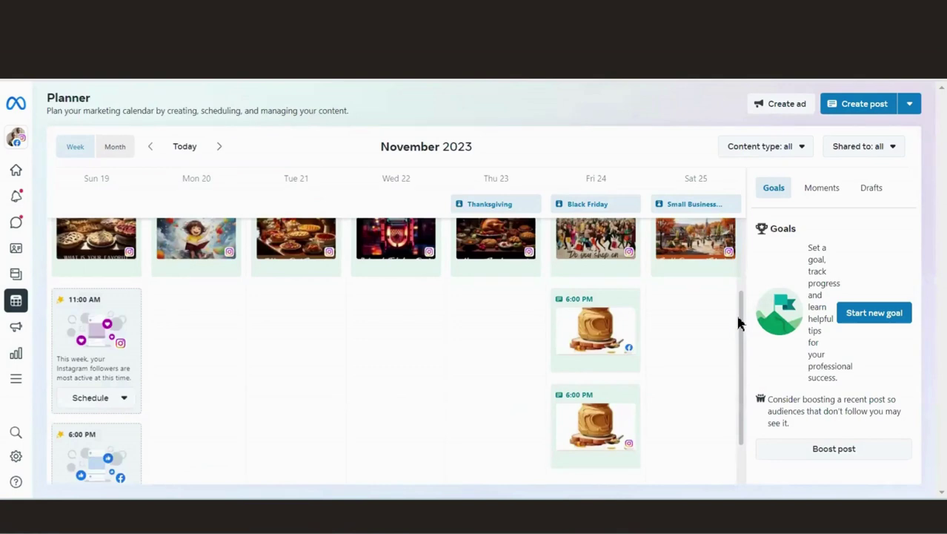
left_click_drag(739, 322, 747, 231)
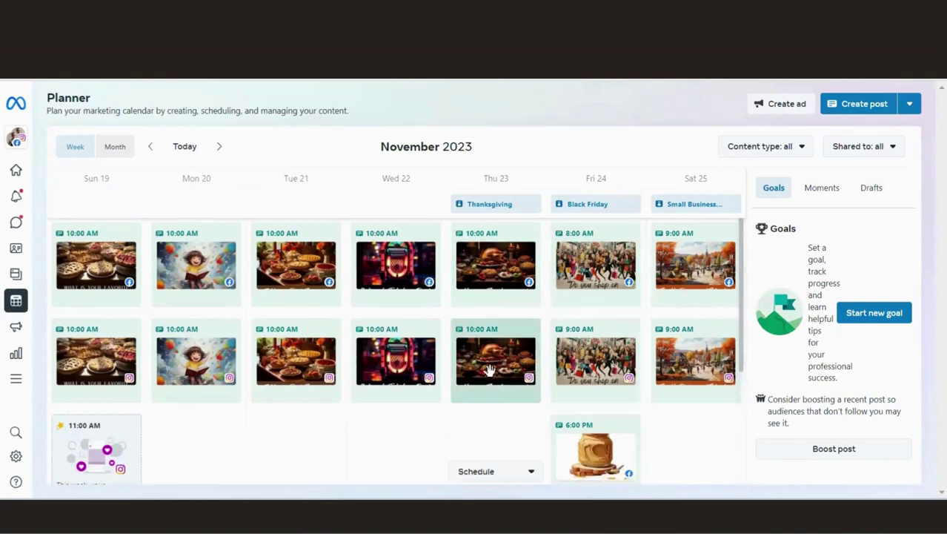
scroll(664, 370, "down", 3)
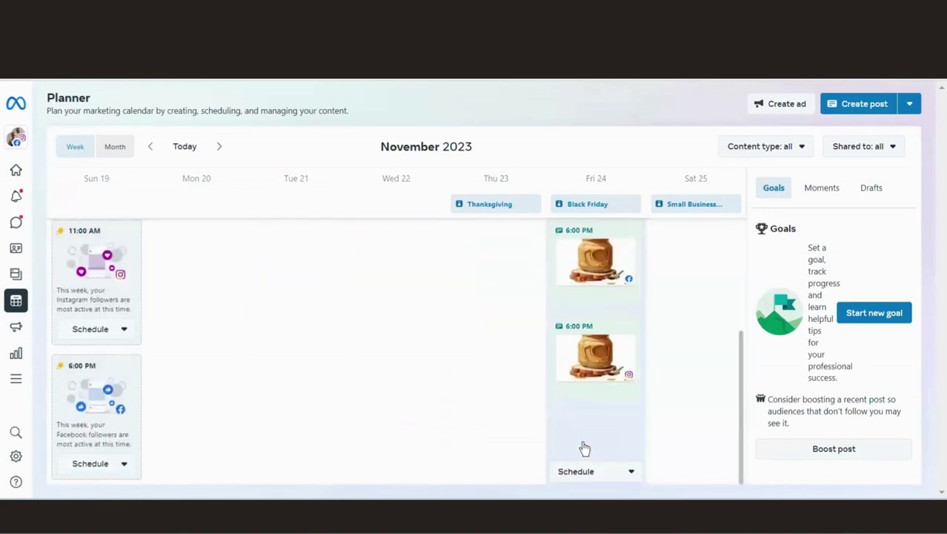
scroll(691, 322, "up", 3)
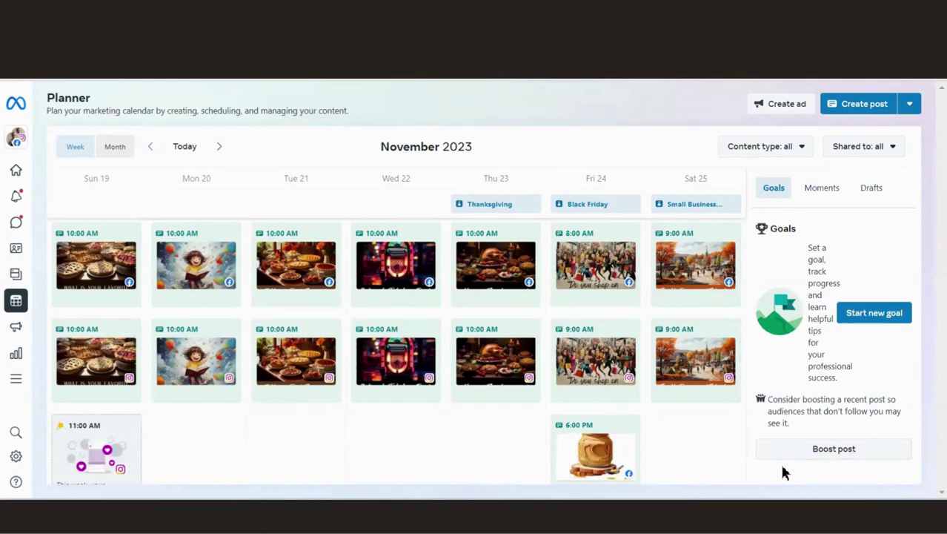
mouse_move(435, 460)
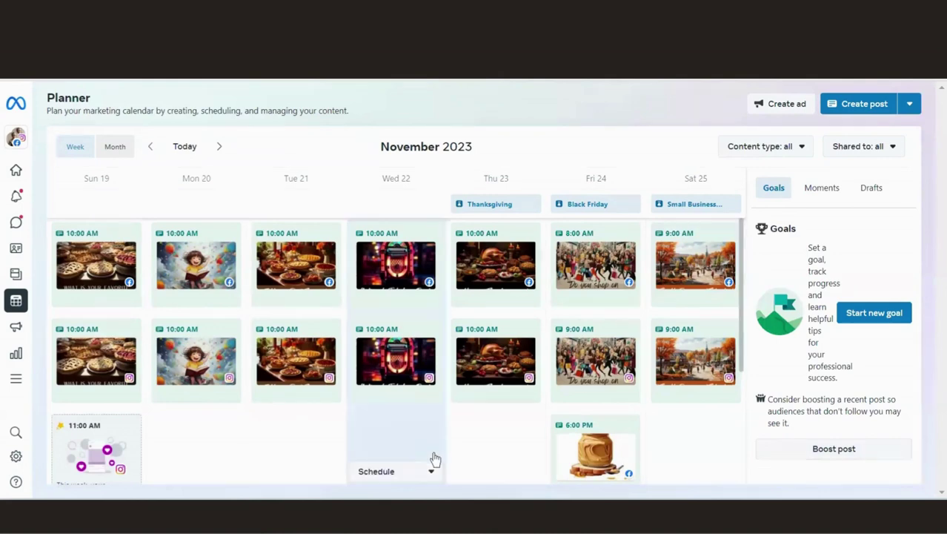